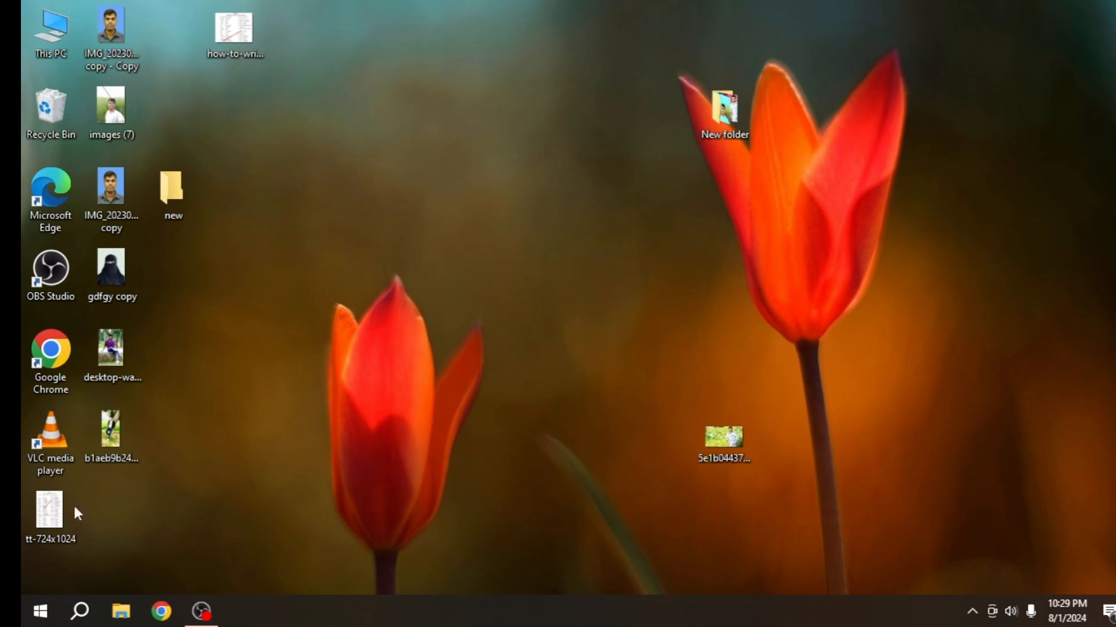
Start Adobe Photoshop 7.0 and open the desktop-wallpaper photo of the seated man in a purple checked shirt with green trees behind him
{"action": "left_click", "coordinate": [40, 611]}
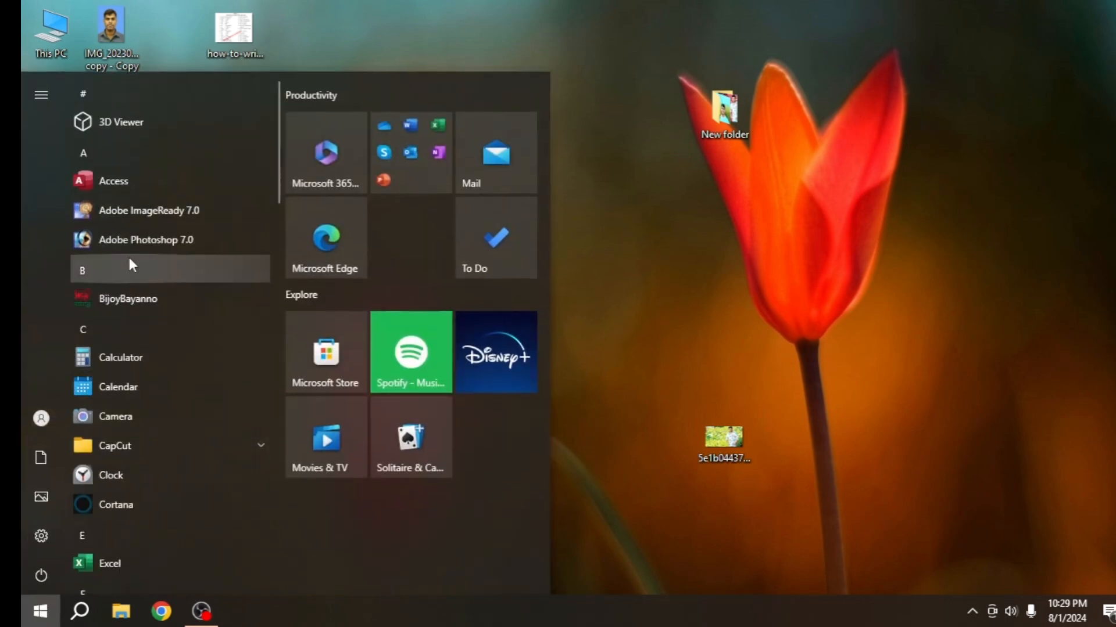
{"action": "left_click", "coordinate": [107, 238]}
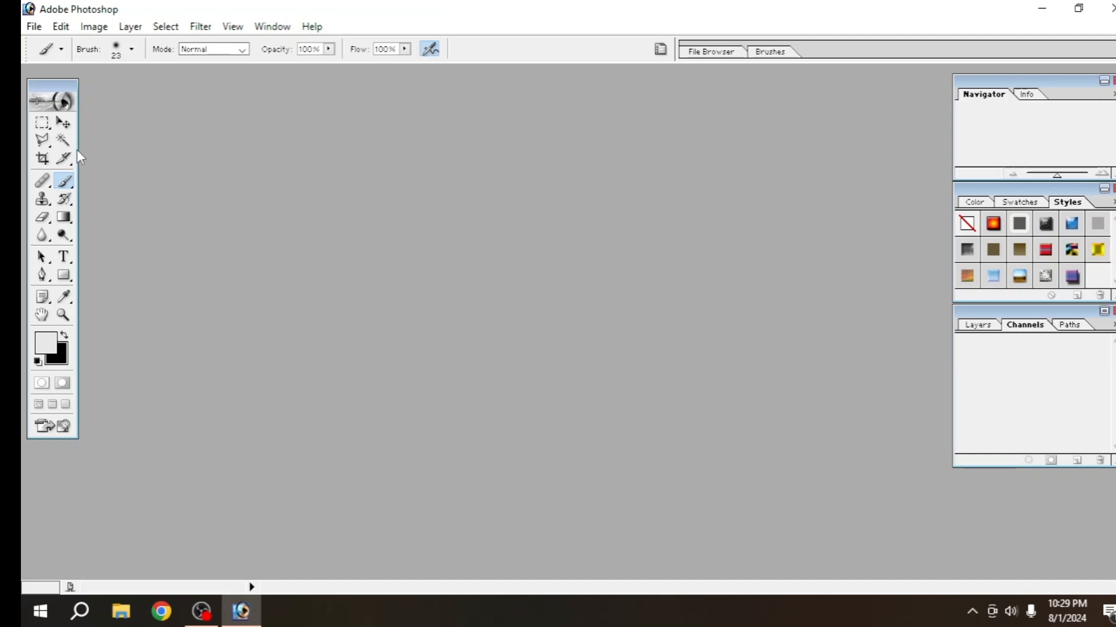
{"action": "left_click", "coordinate": [27, 28]}
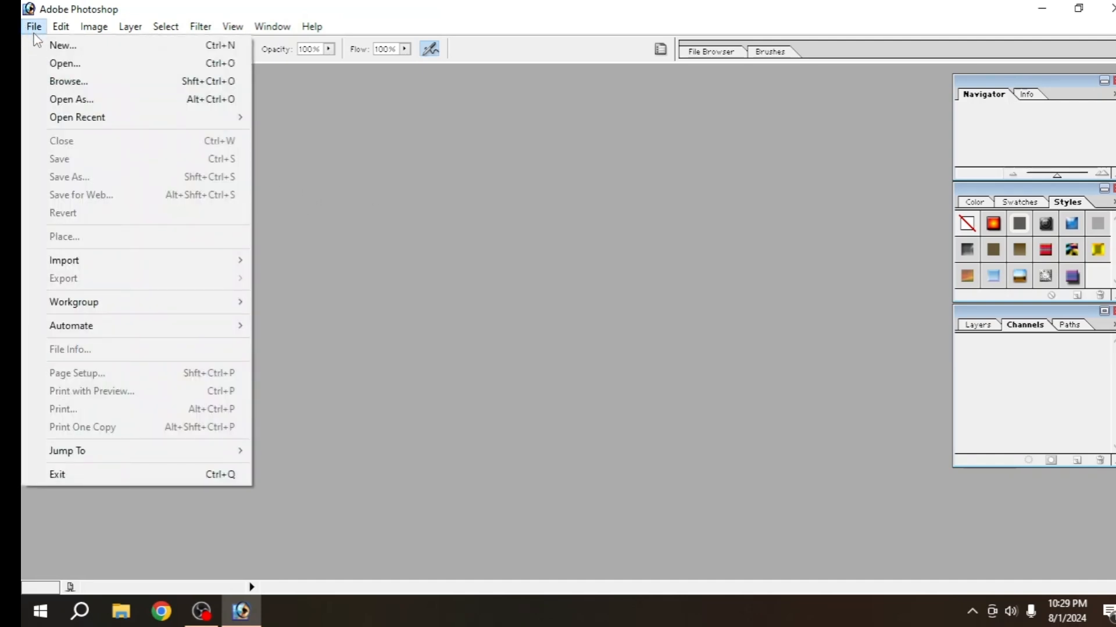
{"action": "left_click", "coordinate": [74, 64]}
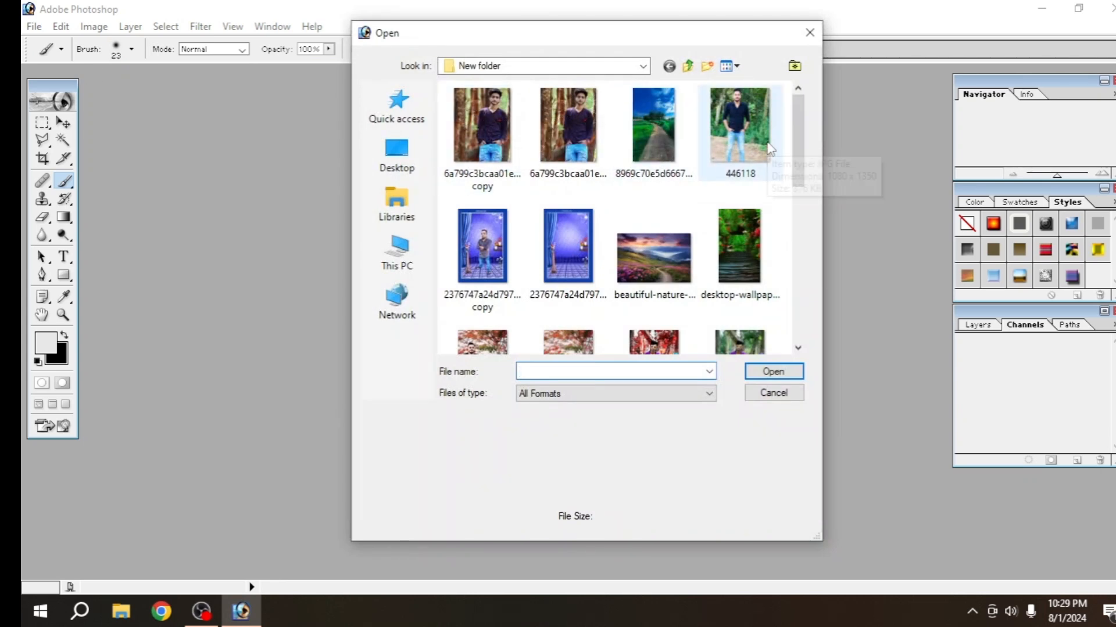
{"action": "left_click_drag", "start_coordinate": [796, 133], "coordinate": [797, 191]}
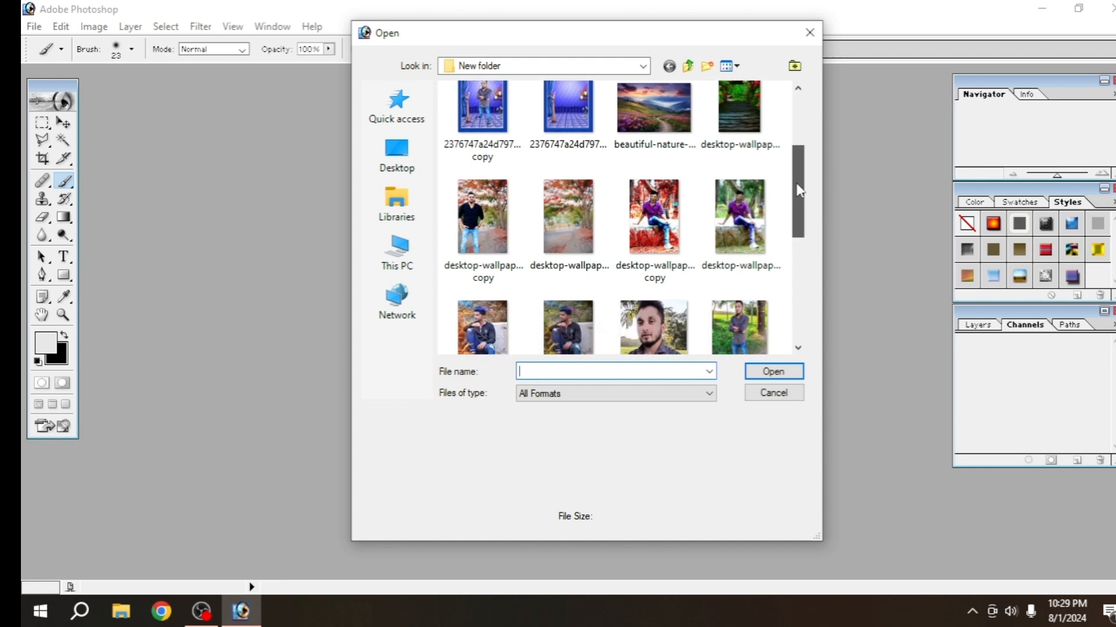
{"action": "left_click", "coordinate": [746, 201]}
{"action": "left_click", "coordinate": [773, 372]}
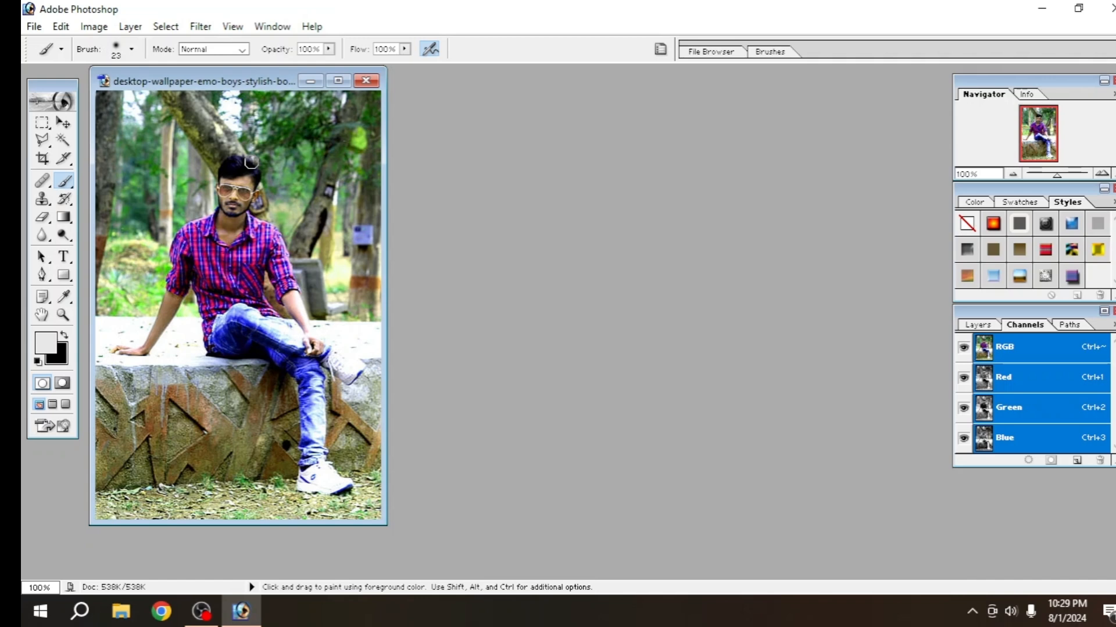
Maximize the photo's window and duplicate the Background layer as Background copy
{"action": "left_click", "coordinate": [988, 326]}
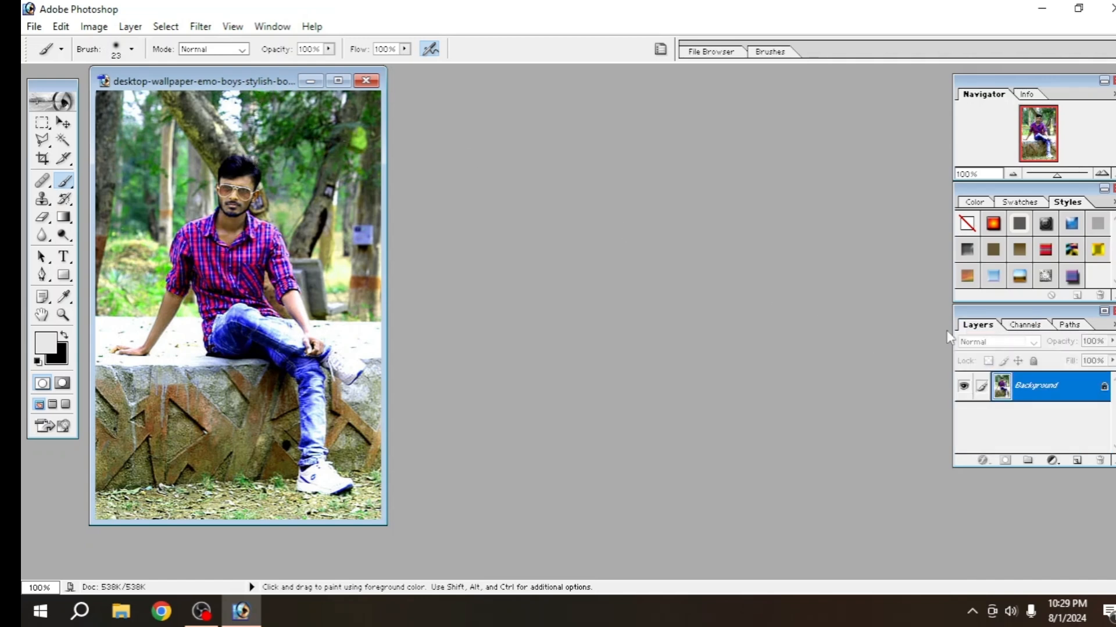
{"action": "left_click", "coordinate": [338, 81]}
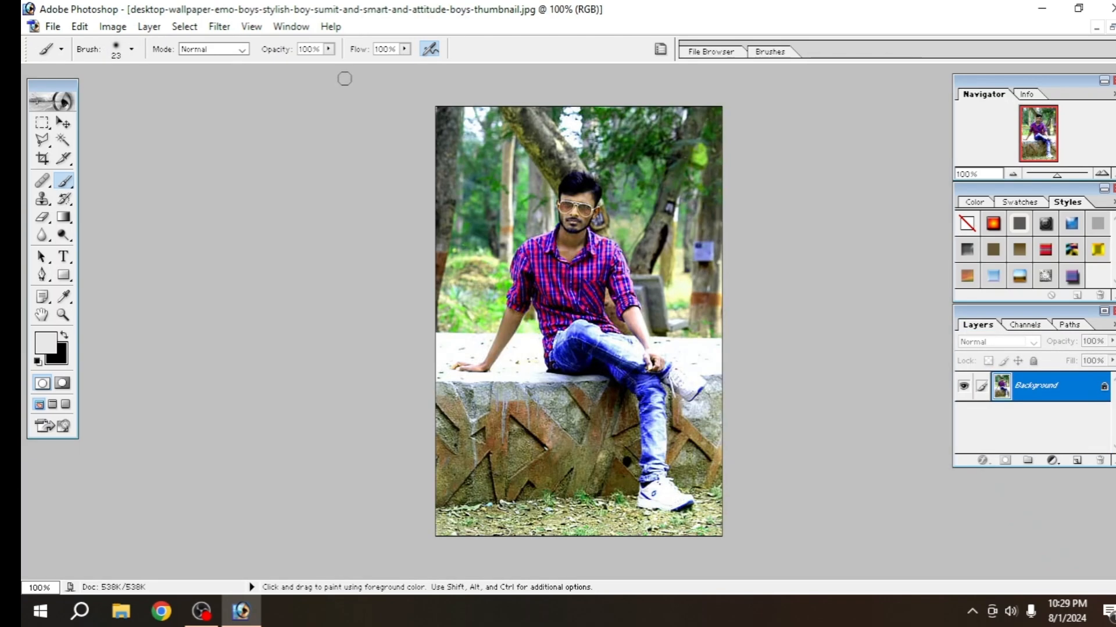
{"action": "right_click", "coordinate": [1026, 393]}
{"action": "left_click", "coordinate": [998, 235]}
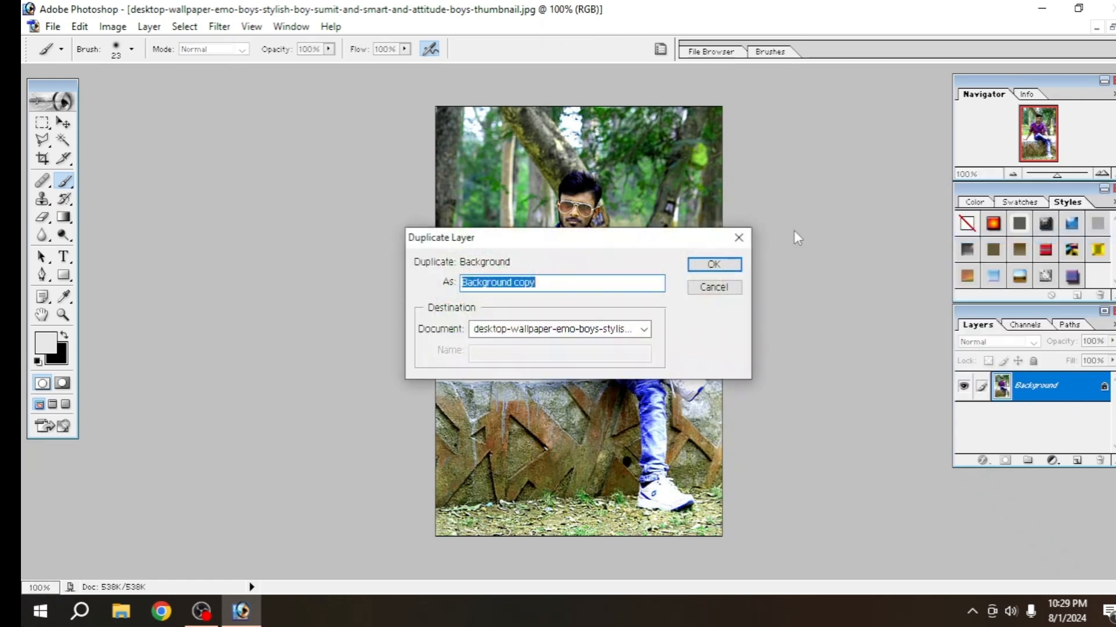
{"action": "left_click", "coordinate": [705, 268]}
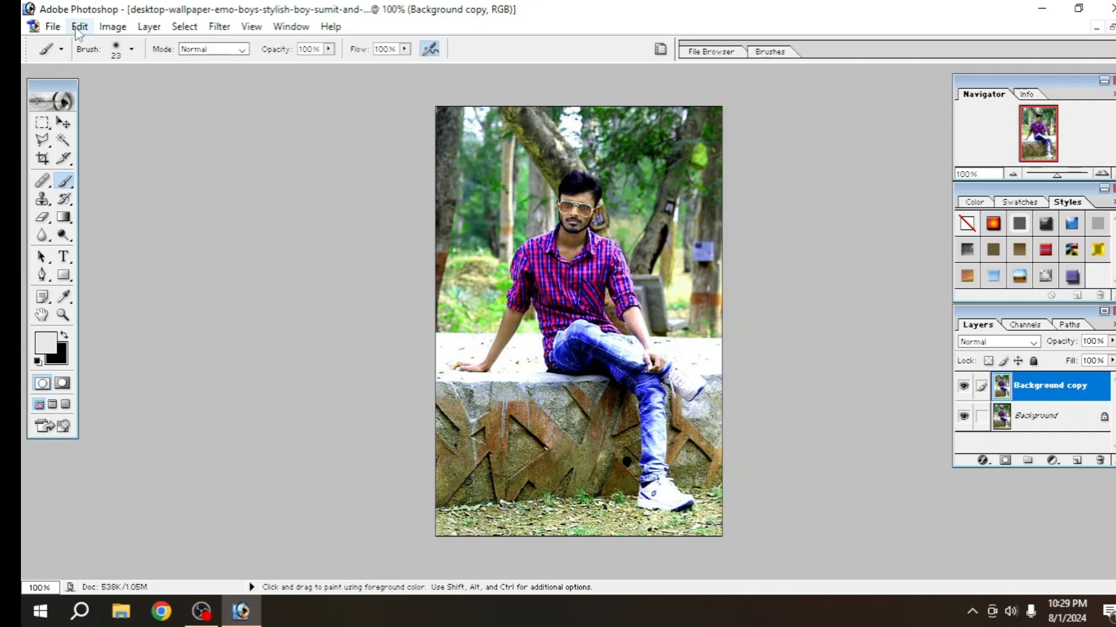
Convert the image to Lab Color mode without flattening the layers
{"action": "left_click", "coordinate": [111, 27]}
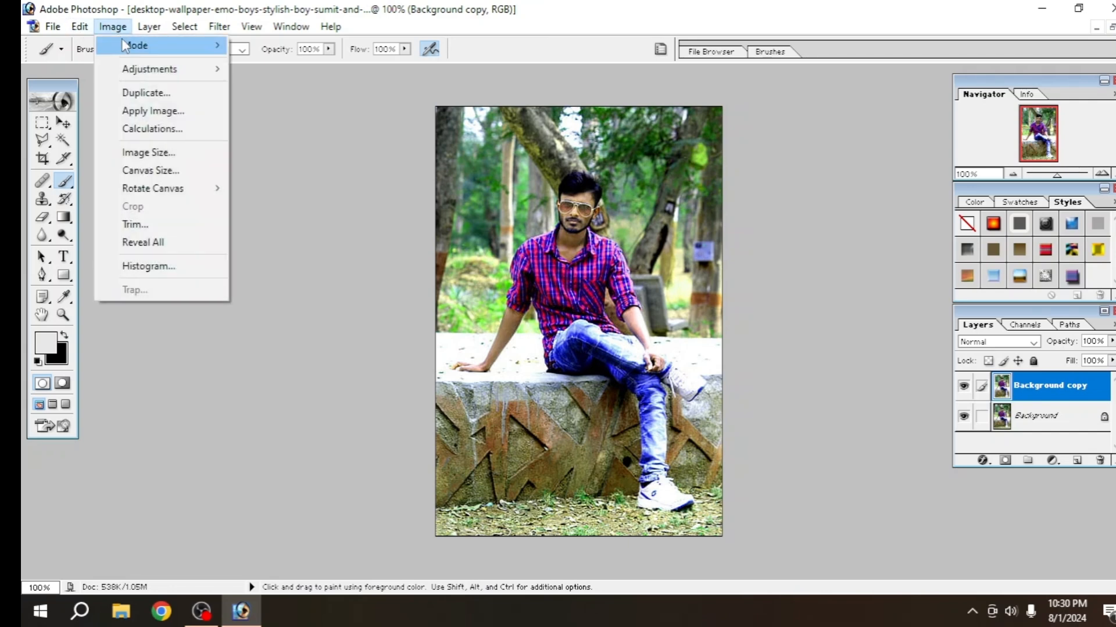
{"action": "mouse_move", "coordinate": [124, 46]}
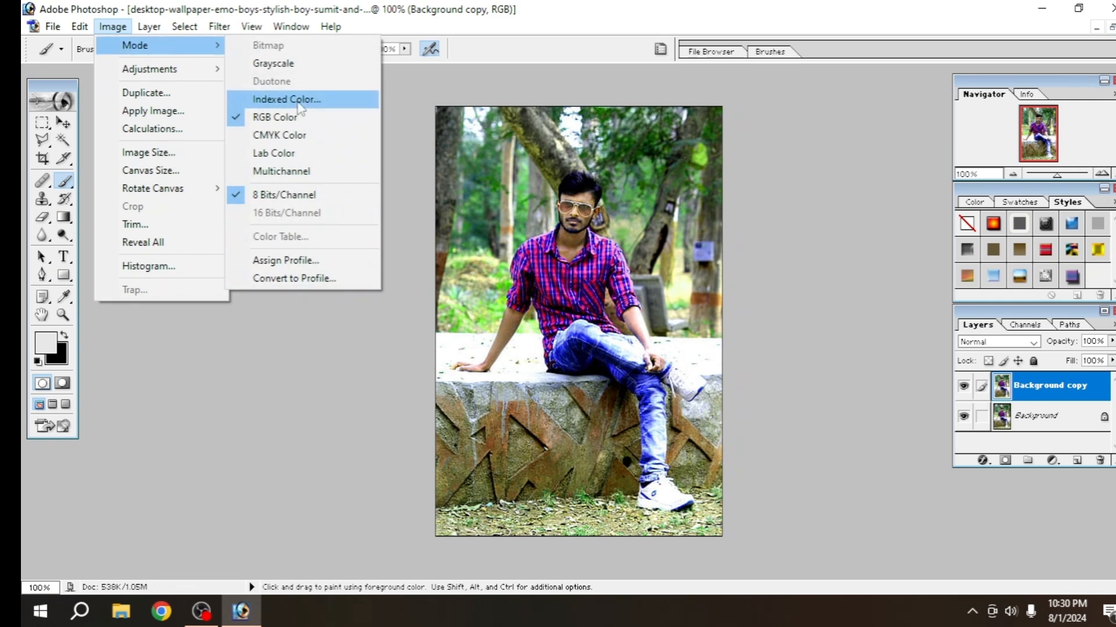
{"action": "left_click", "coordinate": [277, 152]}
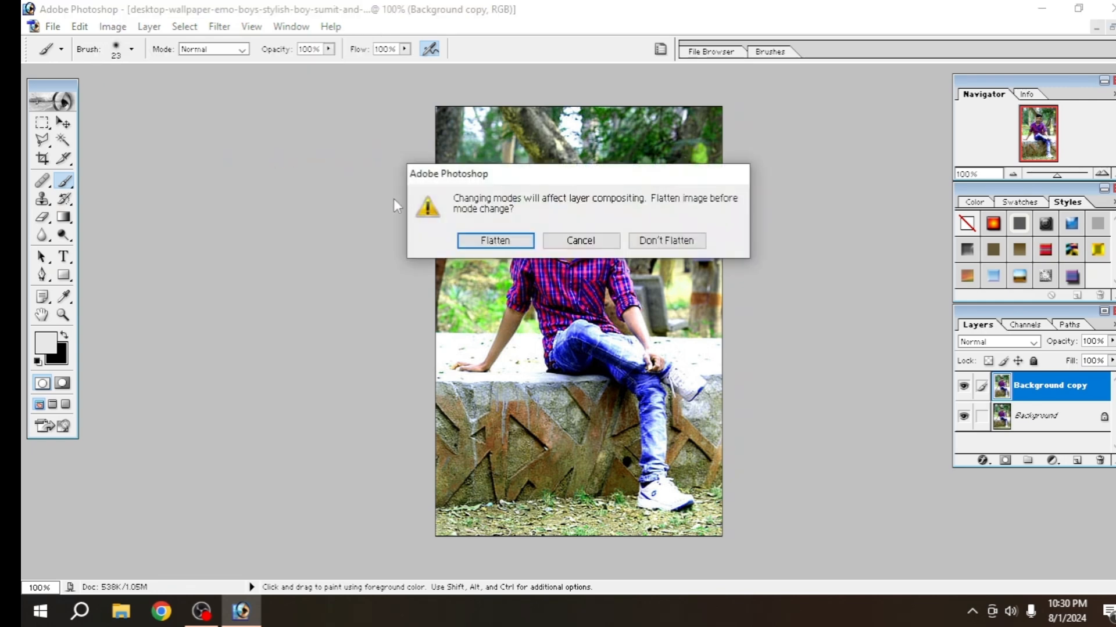
{"action": "left_click", "coordinate": [646, 240]}
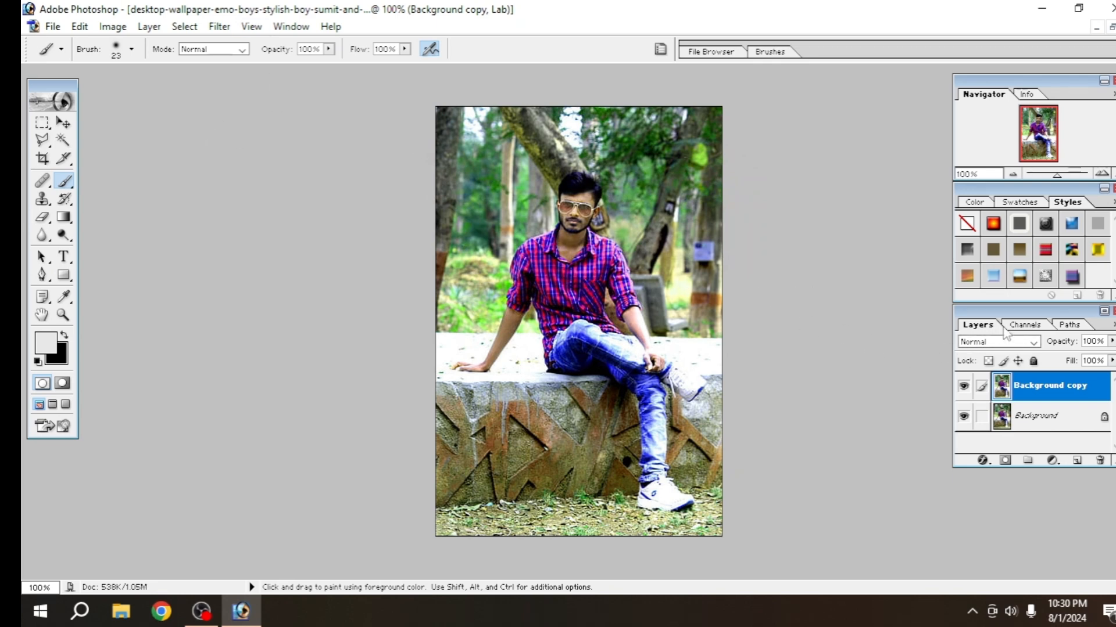
Copy the entire b channel of the Background copy layer and paste it into the a channel
{"action": "left_click", "coordinate": [1035, 327]}
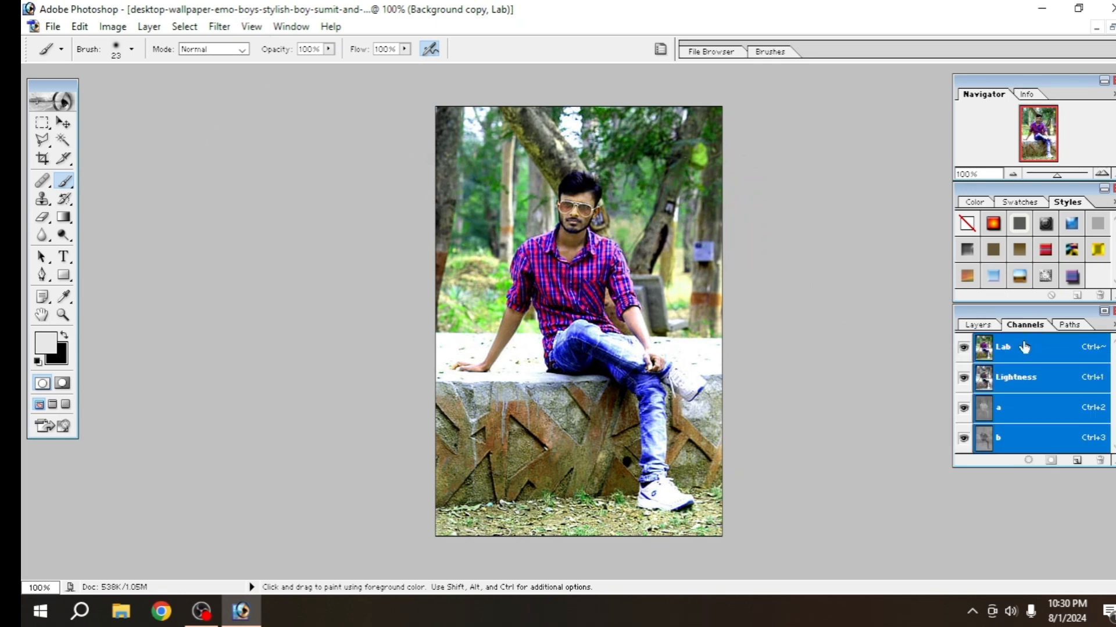
{"action": "key", "text": "ctrl+0"}
{"action": "left_click", "coordinate": [1005, 438]}
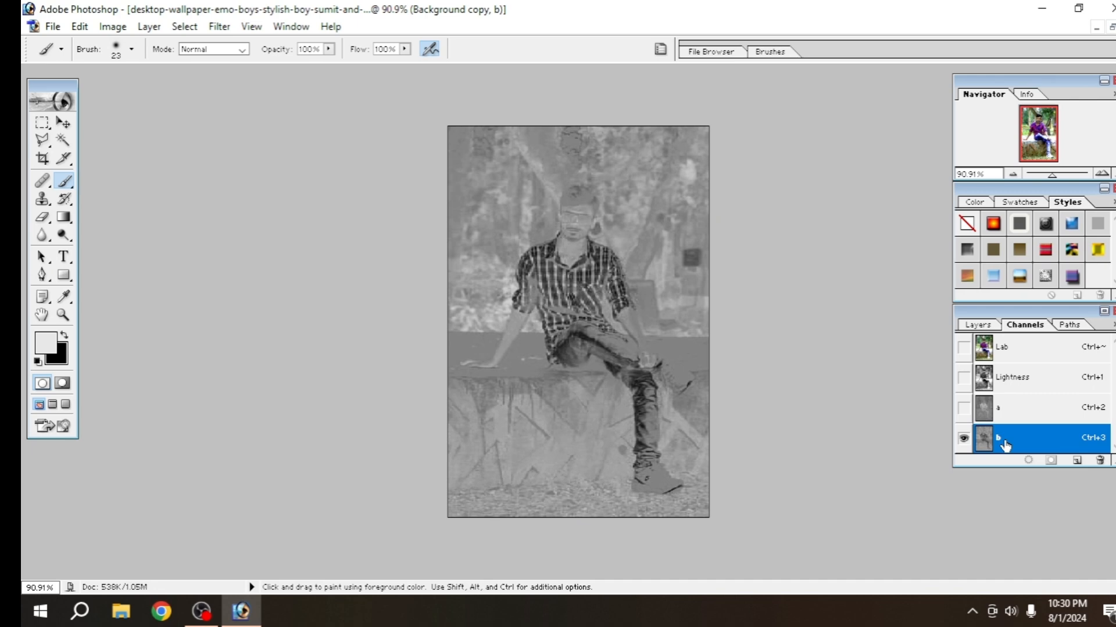
{"action": "key", "text": "ctrl+a"}
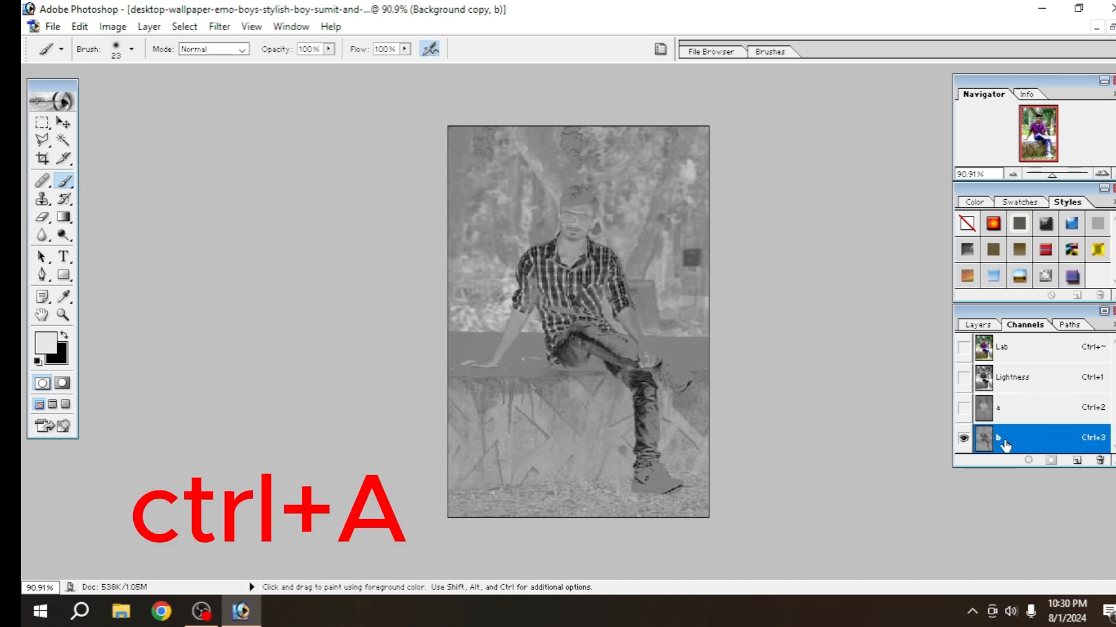
{"action": "key", "text": "ctrl+a"}
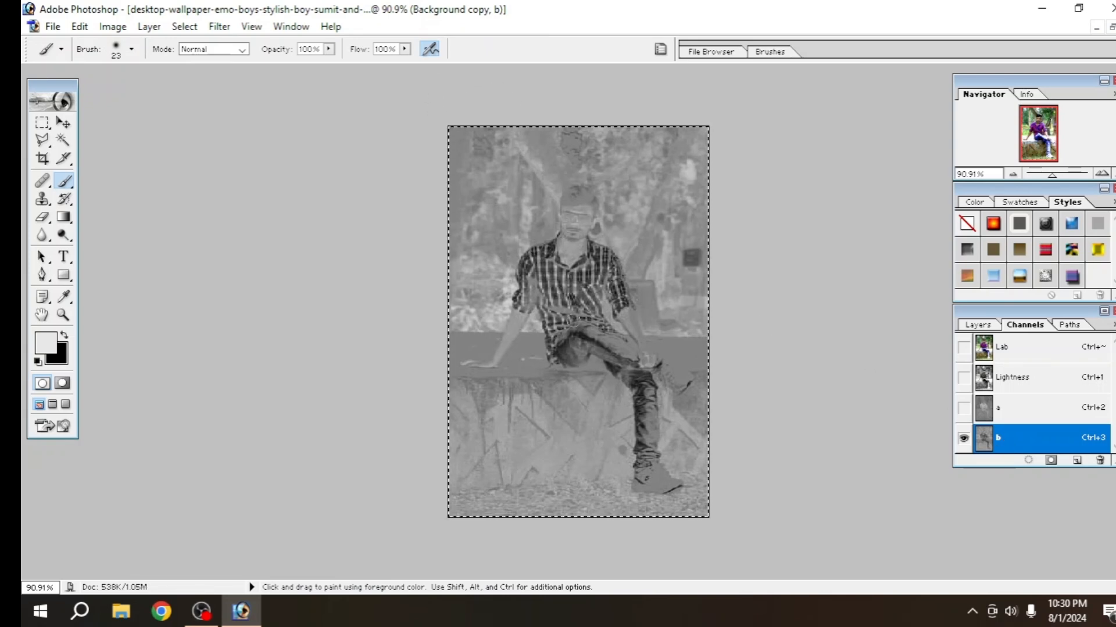
{"action": "key", "text": "ctrl+c"}
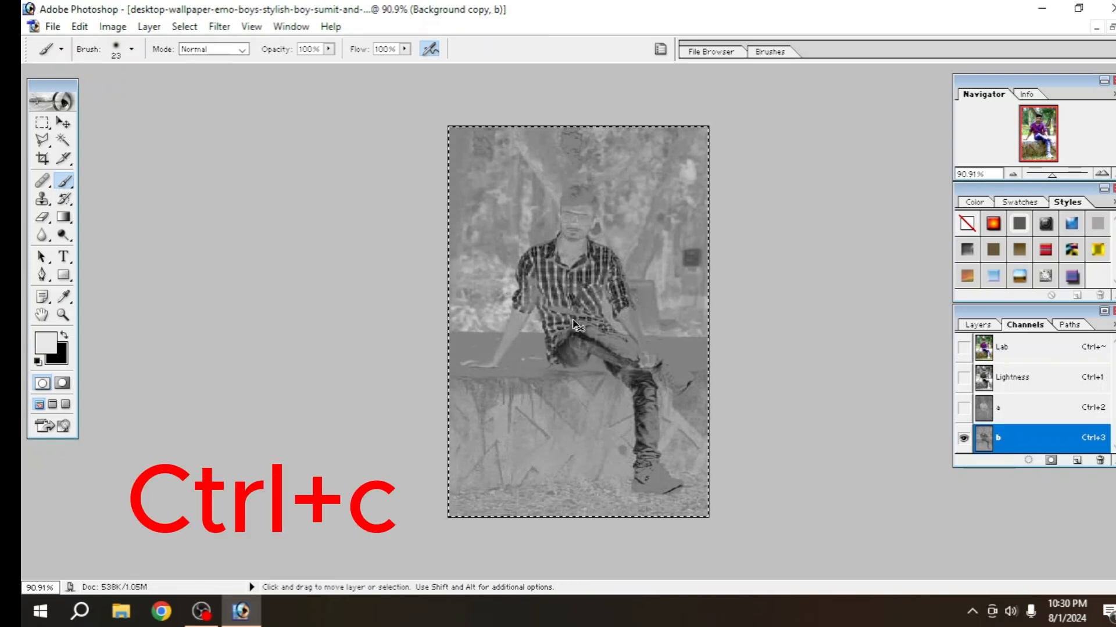
{"action": "left_click", "coordinate": [1000, 413]}
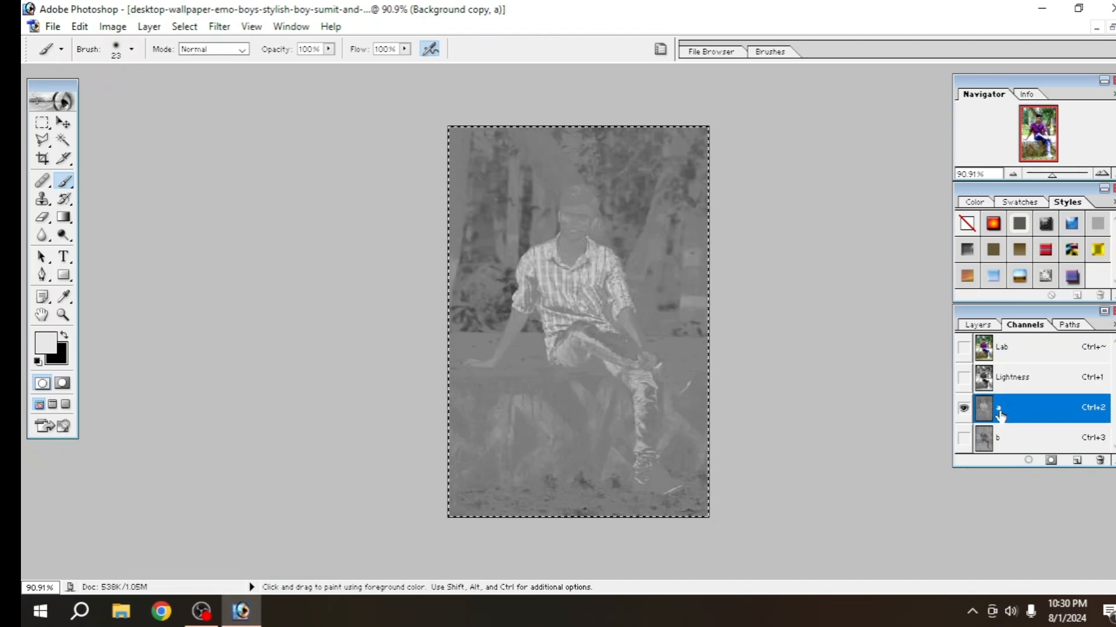
{"action": "key", "text": "ctrl+v"}
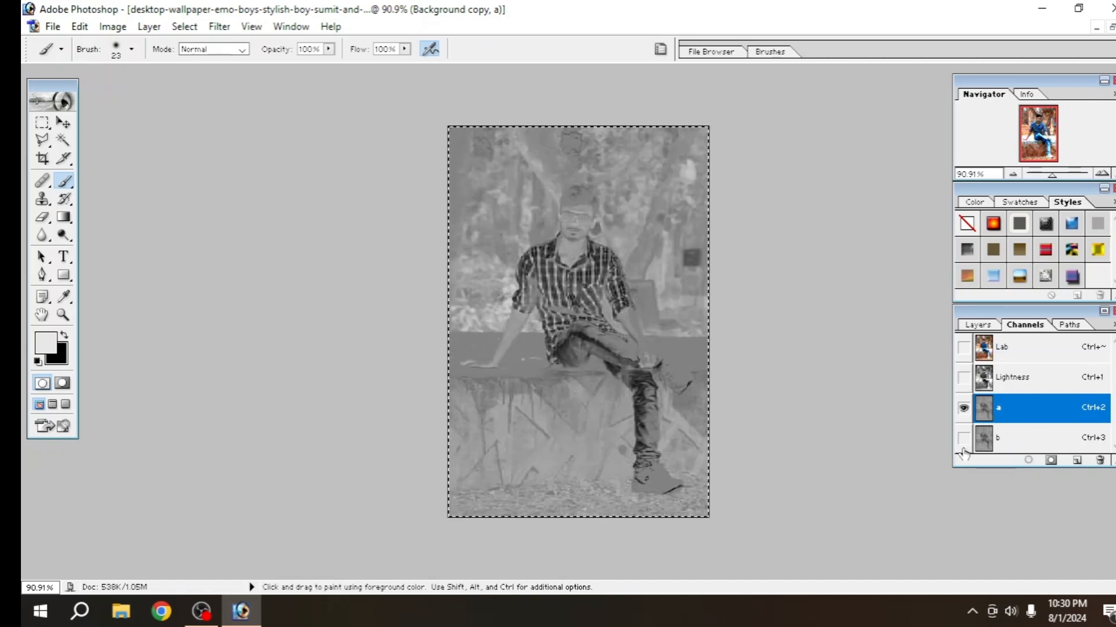
Return to the composite Lab channel and deselect the whole-image selection
{"action": "left_click", "coordinate": [986, 351]}
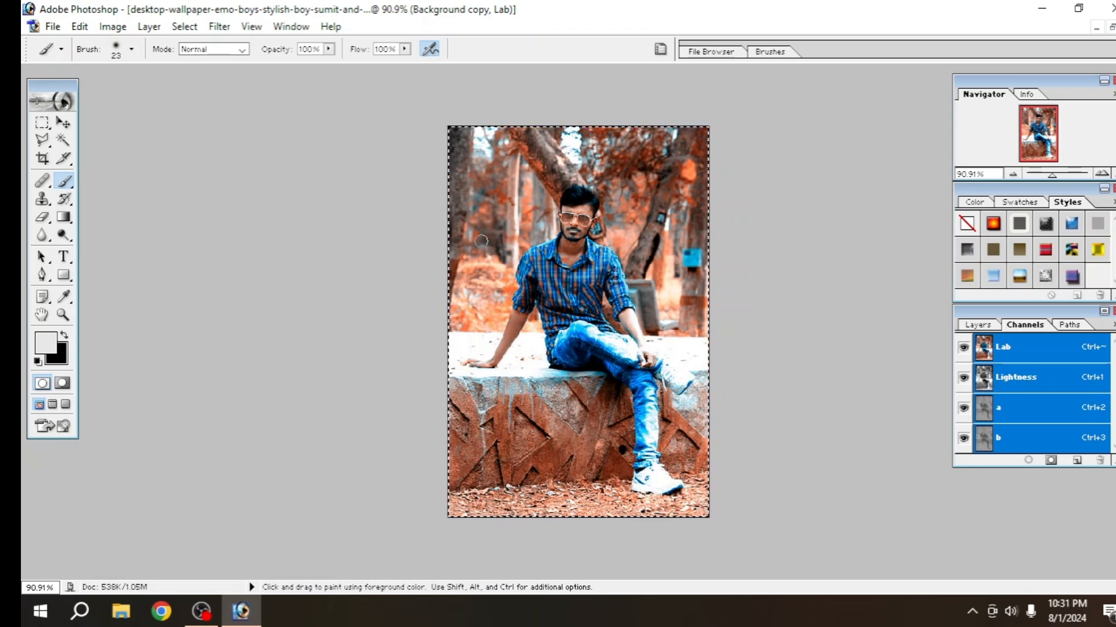
{"action": "left_click", "coordinate": [183, 28]}
{"action": "left_click", "coordinate": [212, 62]}
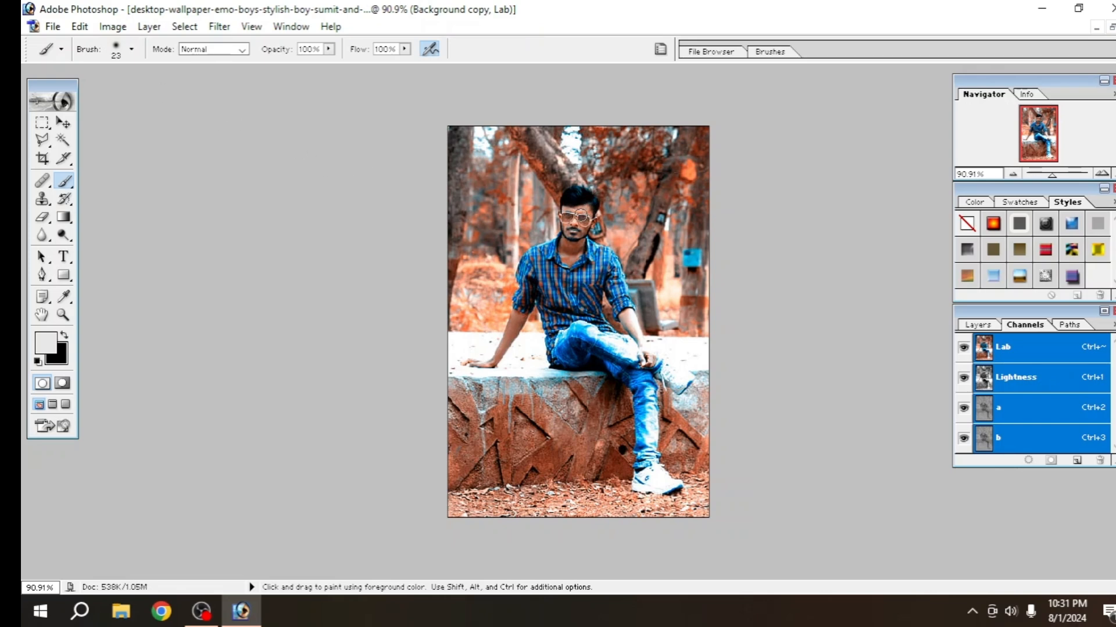
Convert the image back to RGB Color mode without flattening the layers
{"action": "left_click", "coordinate": [113, 28]}
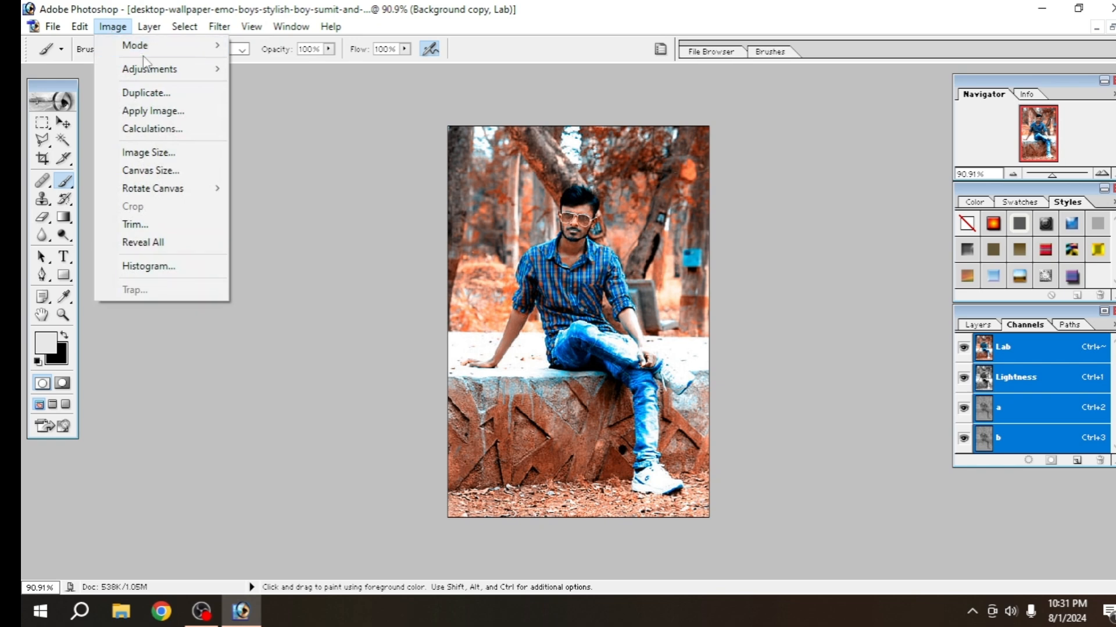
{"action": "mouse_move", "coordinate": [139, 46]}
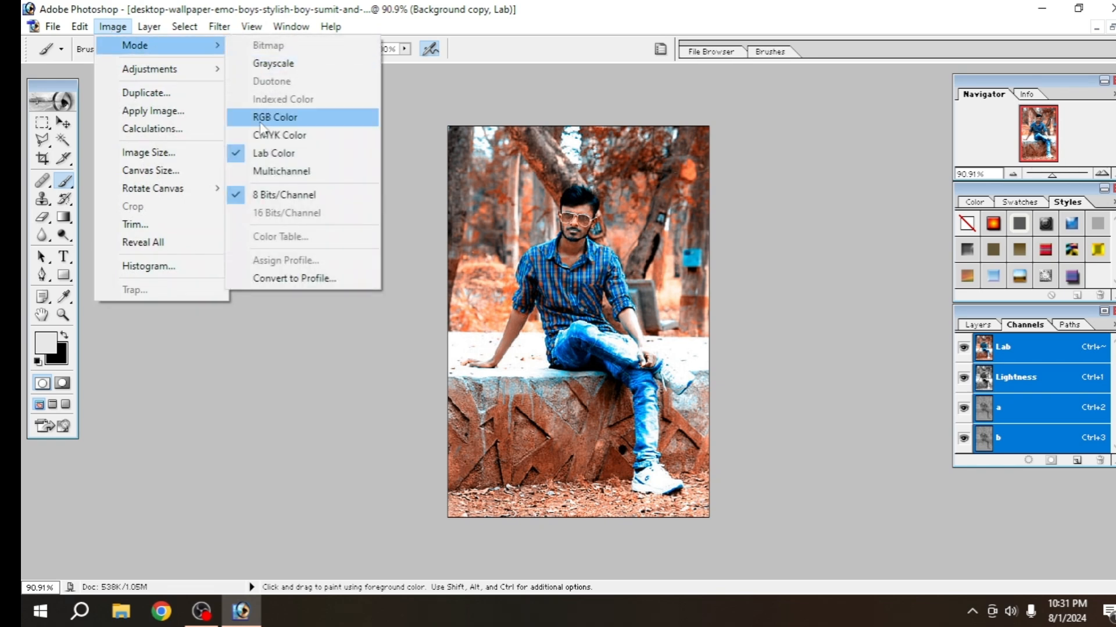
{"action": "left_click", "coordinate": [280, 117]}
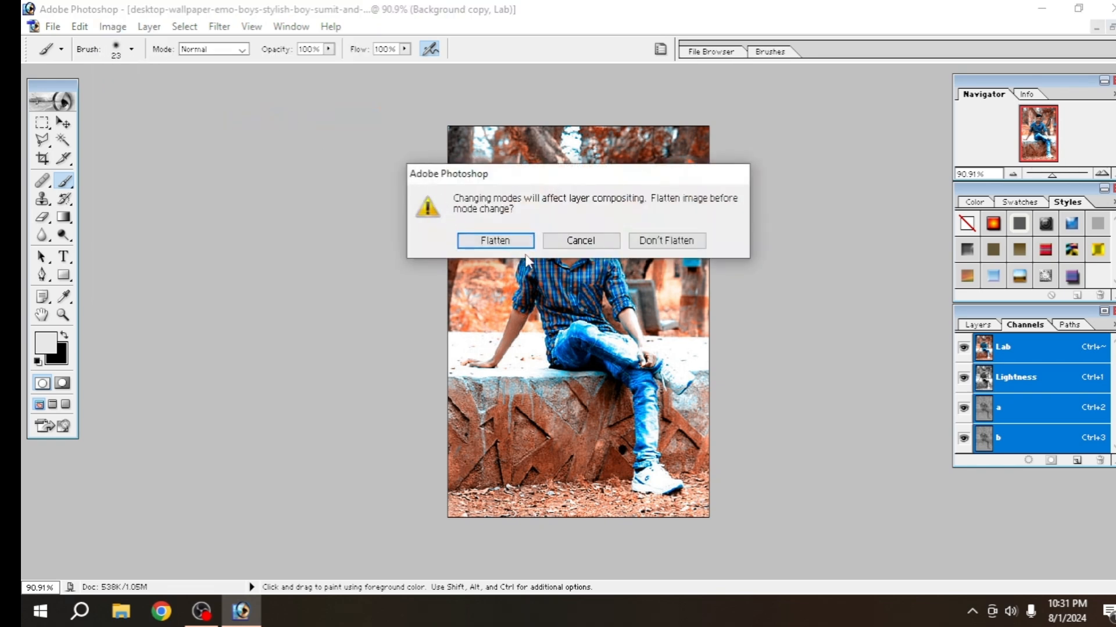
{"action": "left_click", "coordinate": [667, 241]}
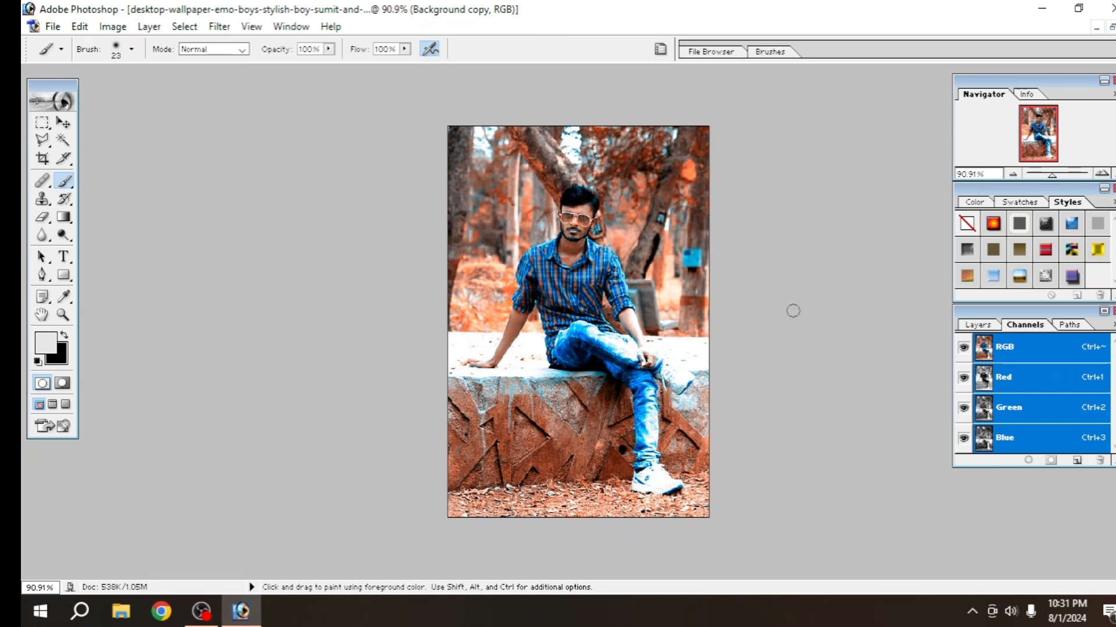
Add a layer mask to the Background copy layer and check its black foreground painting colour
{"action": "left_click", "coordinate": [981, 328]}
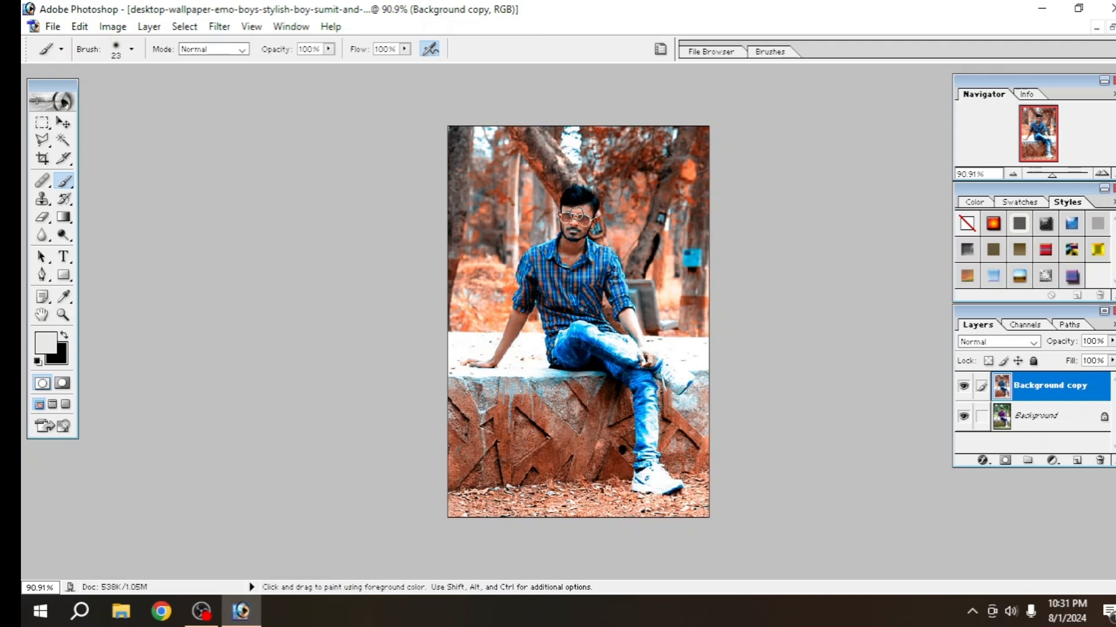
{"action": "left_click", "coordinate": [1007, 462]}
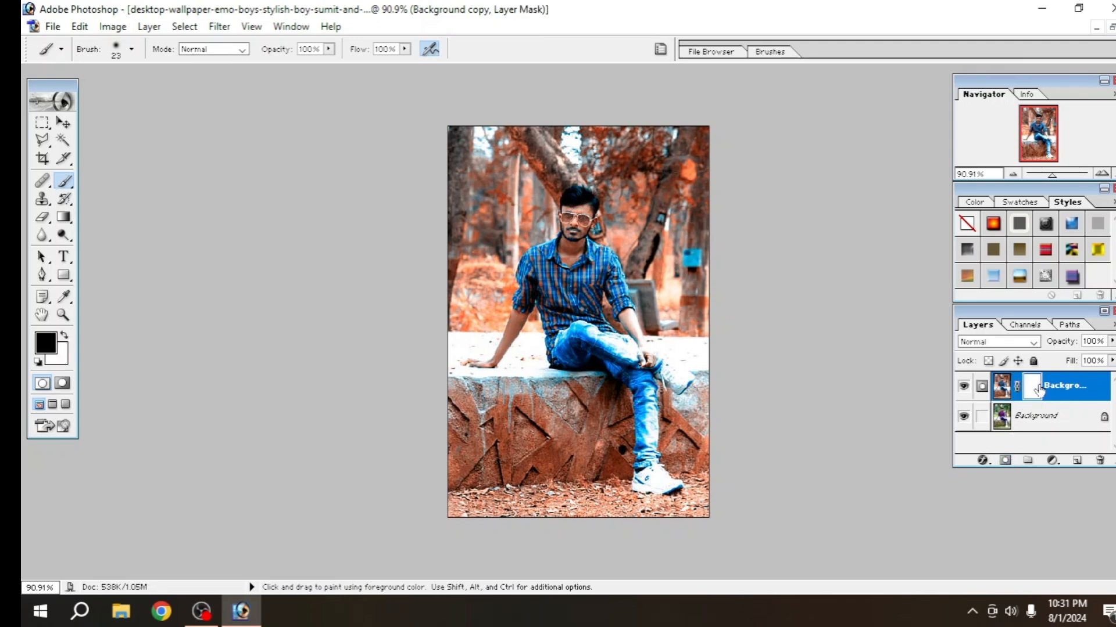
{"action": "left_click", "coordinate": [47, 344]}
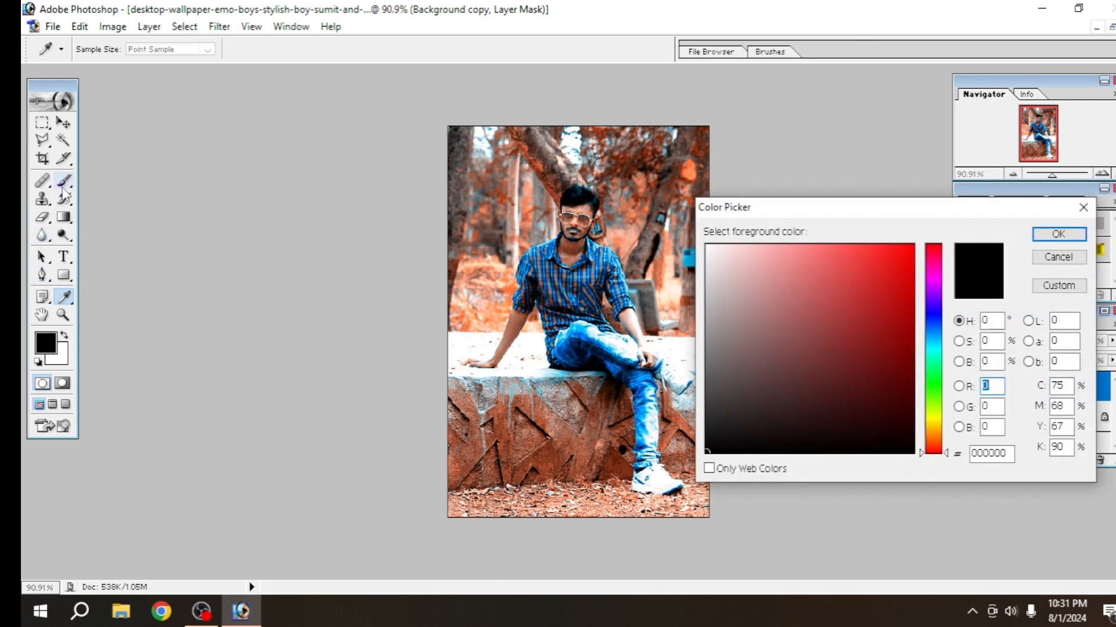
{"action": "left_click", "coordinate": [1083, 207]}
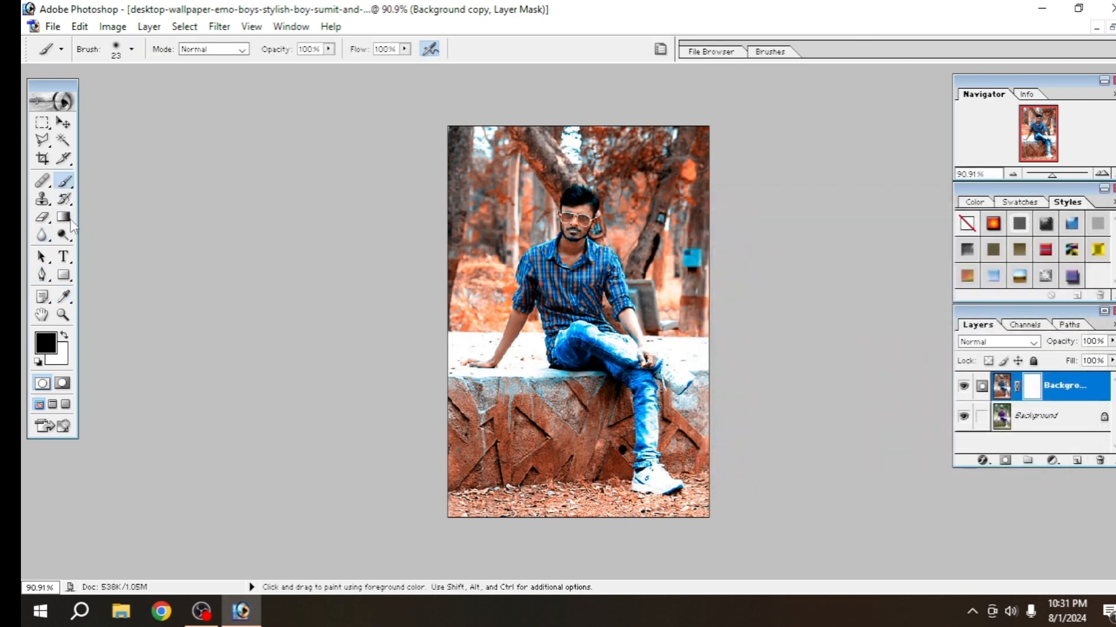
Paint black on the layer mask over the man's face, neck and both arms with a 21 px soft brush
{"action": "left_click", "coordinate": [133, 50]}
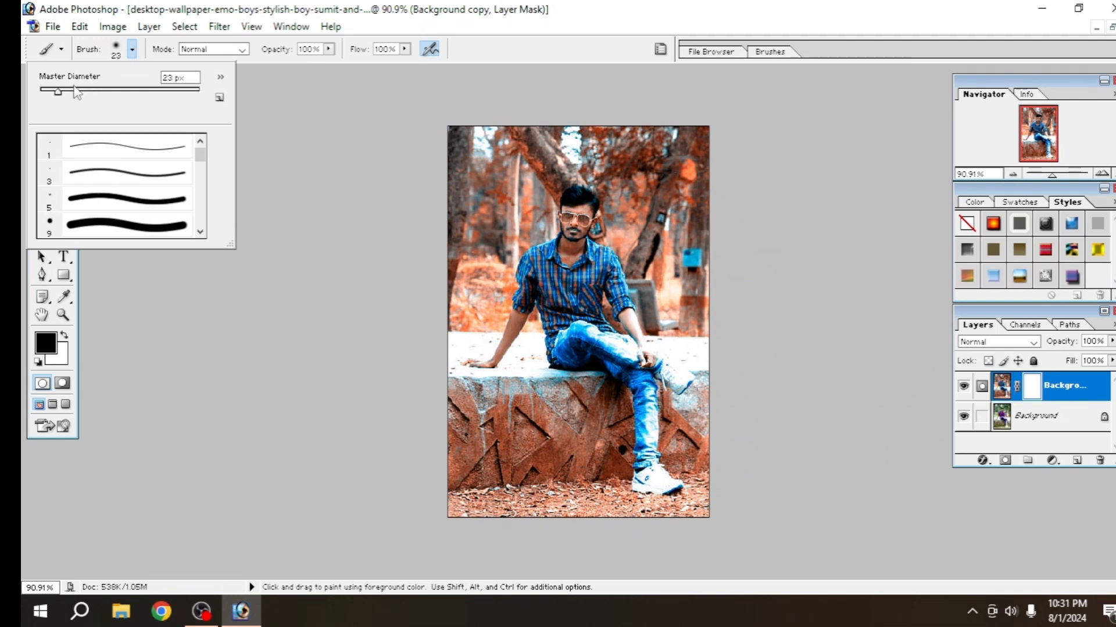
{"action": "left_click_drag", "start_coordinate": [76, 92], "coordinate": [58, 96]}
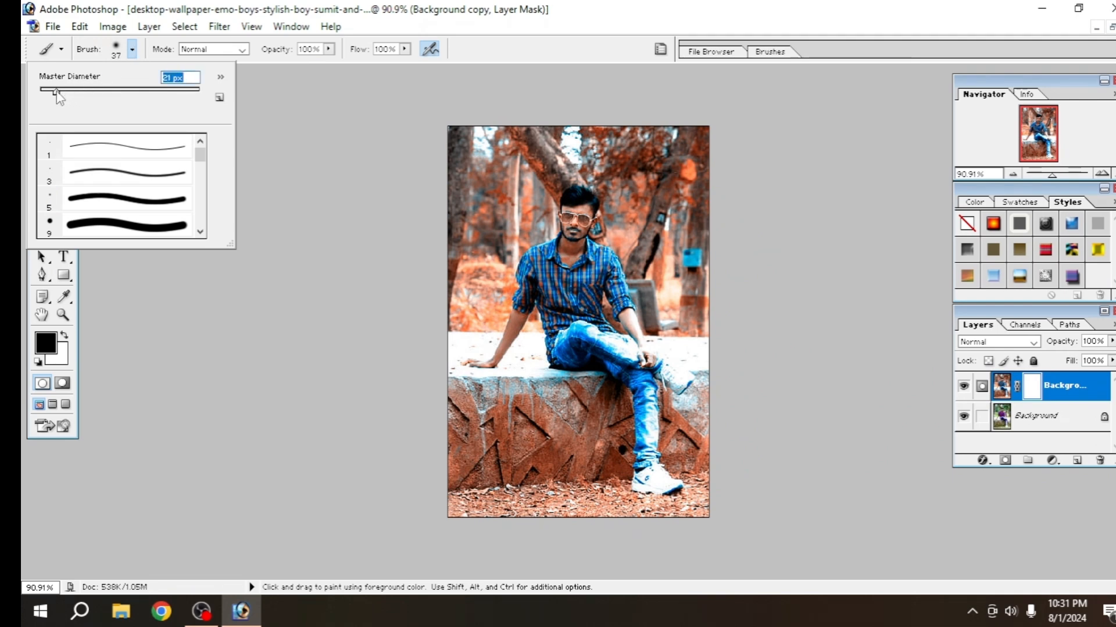
{"action": "left_click", "coordinate": [133, 51]}
{"action": "left_click", "coordinate": [133, 51]}
{"action": "left_click", "coordinate": [133, 51]}
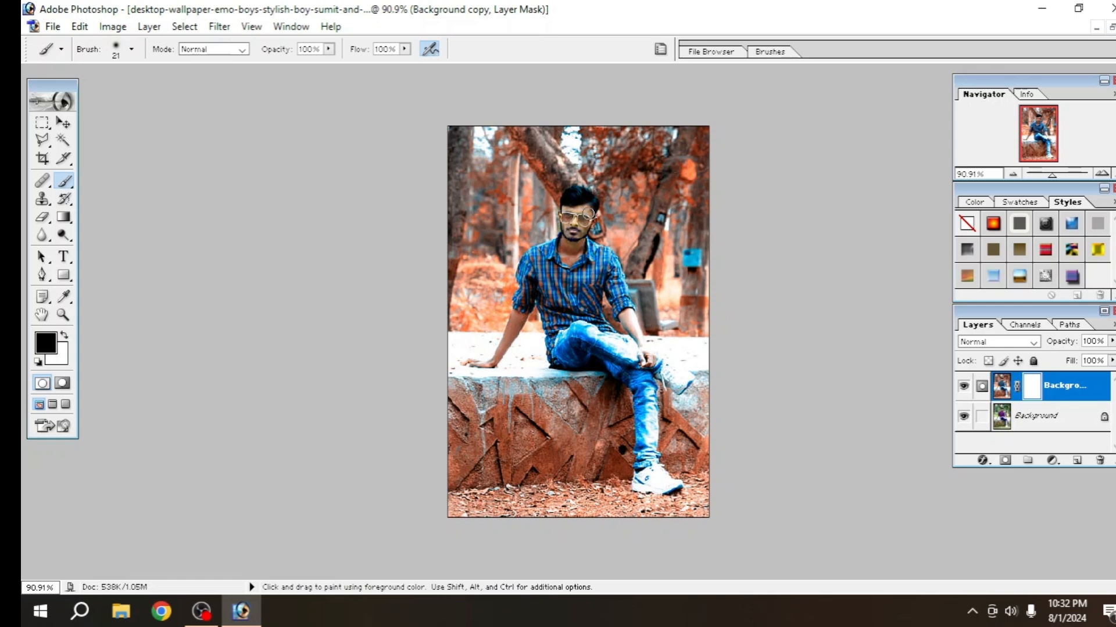
{"action": "mouse_move", "coordinate": [565, 243]}
{"action": "left_mouse_down"}
{"action": "mouse_move", "coordinate": [560, 252]}
{"action": "mouse_move", "coordinate": [586, 243]}
{"action": "mouse_move", "coordinate": [582, 259]}
{"action": "mouse_move", "coordinate": [560, 261]}
{"action": "left_mouse_up"}
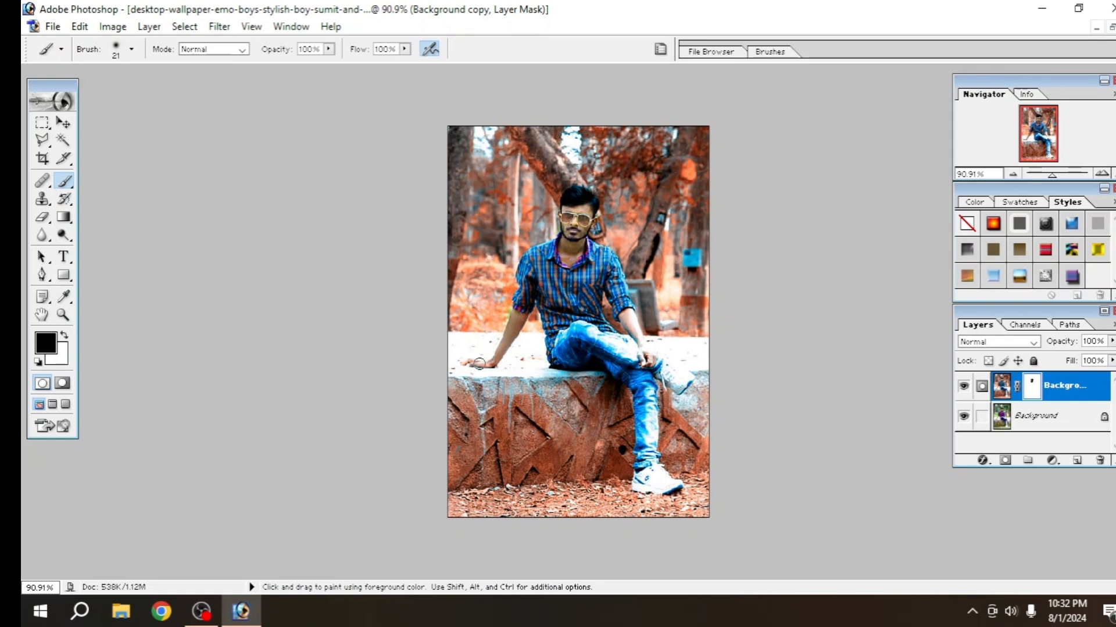
{"action": "left_click_drag", "start_coordinate": [511, 333], "coordinate": [525, 314]}
{"action": "mouse_move", "coordinate": [631, 308]}
{"action": "left_mouse_down"}
{"action": "mouse_move", "coordinate": [650, 367]}
{"action": "mouse_move", "coordinate": [624, 315]}
{"action": "mouse_move", "coordinate": [646, 356]}
{"action": "left_mouse_up"}
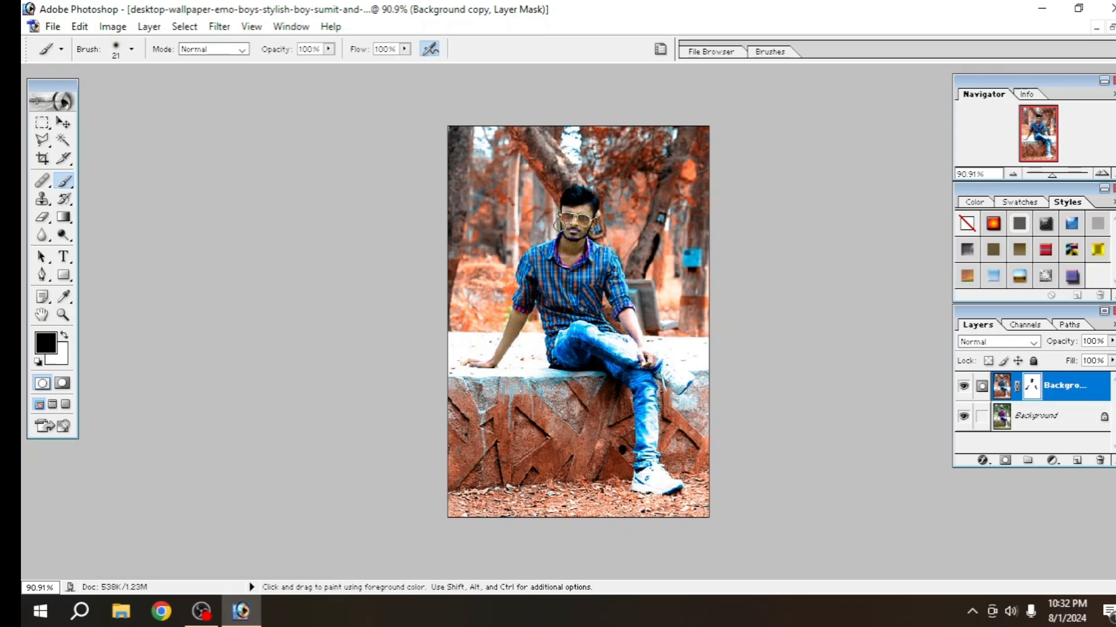
Add a Selective Color adjustment layer with Magenta +100% and Yellow +100% for the Reds
{"action": "left_click", "coordinate": [1052, 462]}
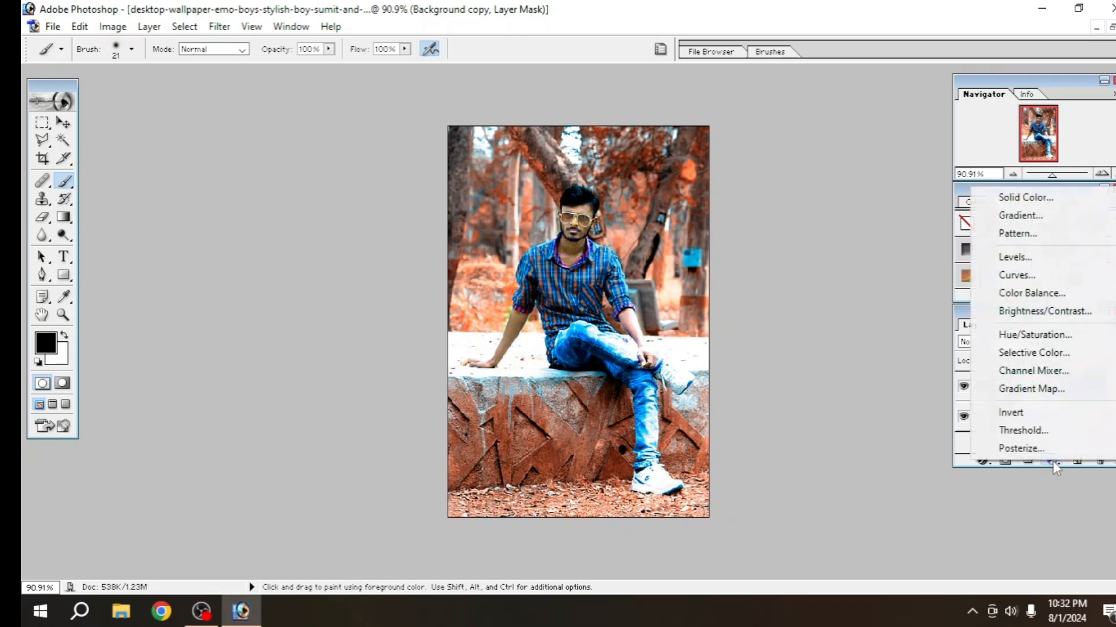
{"action": "left_click", "coordinate": [1039, 354]}
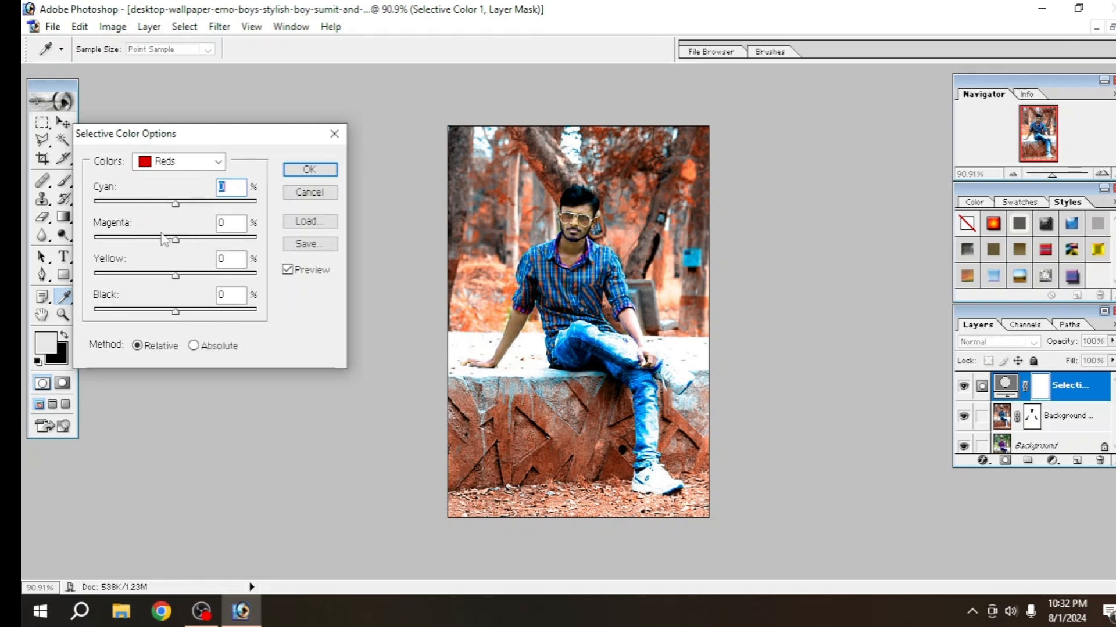
{"action": "left_click_drag", "start_coordinate": [176, 239], "coordinate": [271, 243]}
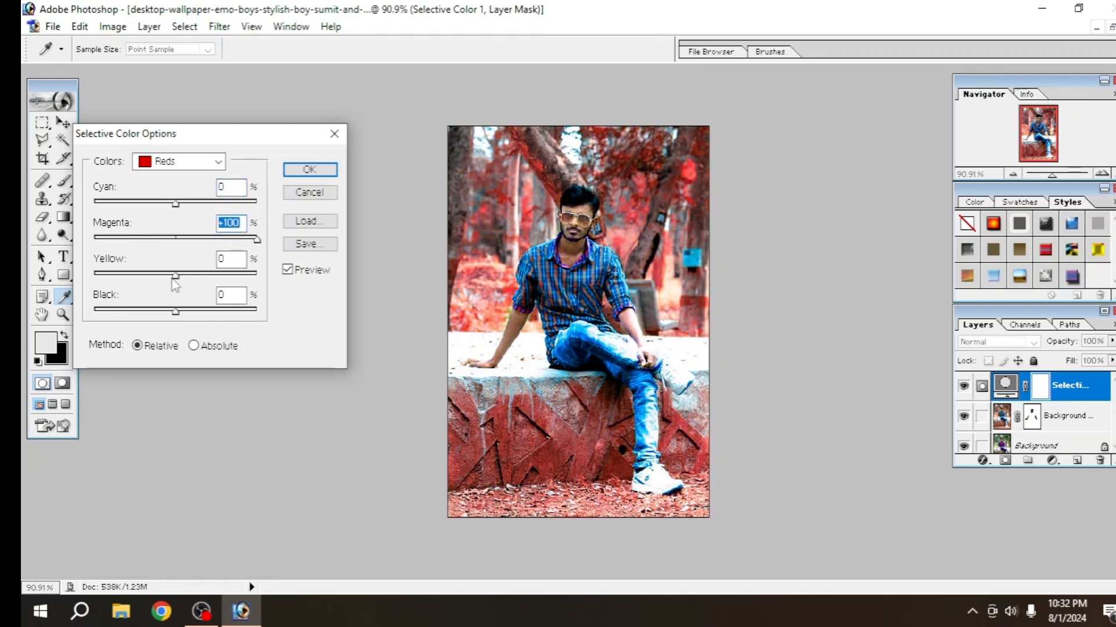
{"action": "left_click_drag", "start_coordinate": [176, 274], "coordinate": [271, 288]}
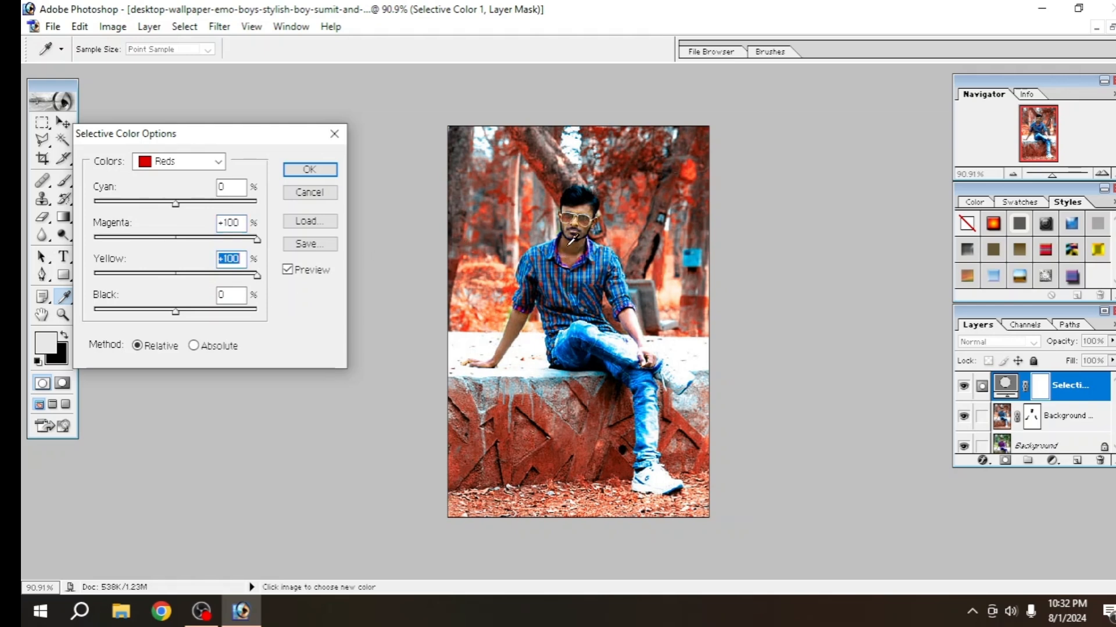
{"action": "left_click", "coordinate": [309, 169]}
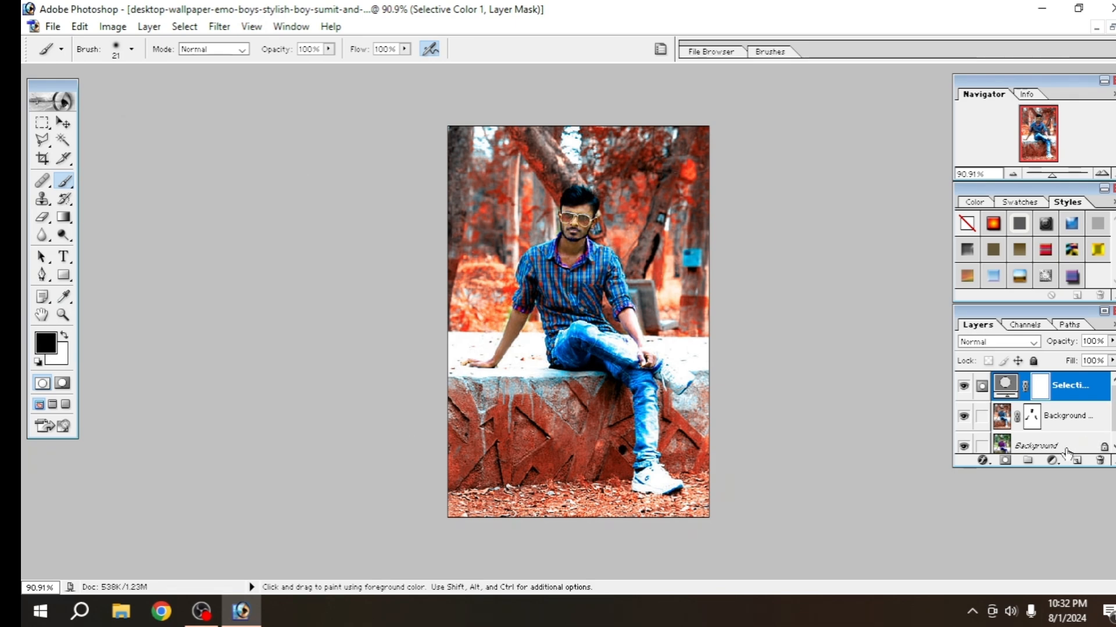
Add a Levels adjustment layer with the RGB white input level set to 235
{"action": "left_click", "coordinate": [1052, 462]}
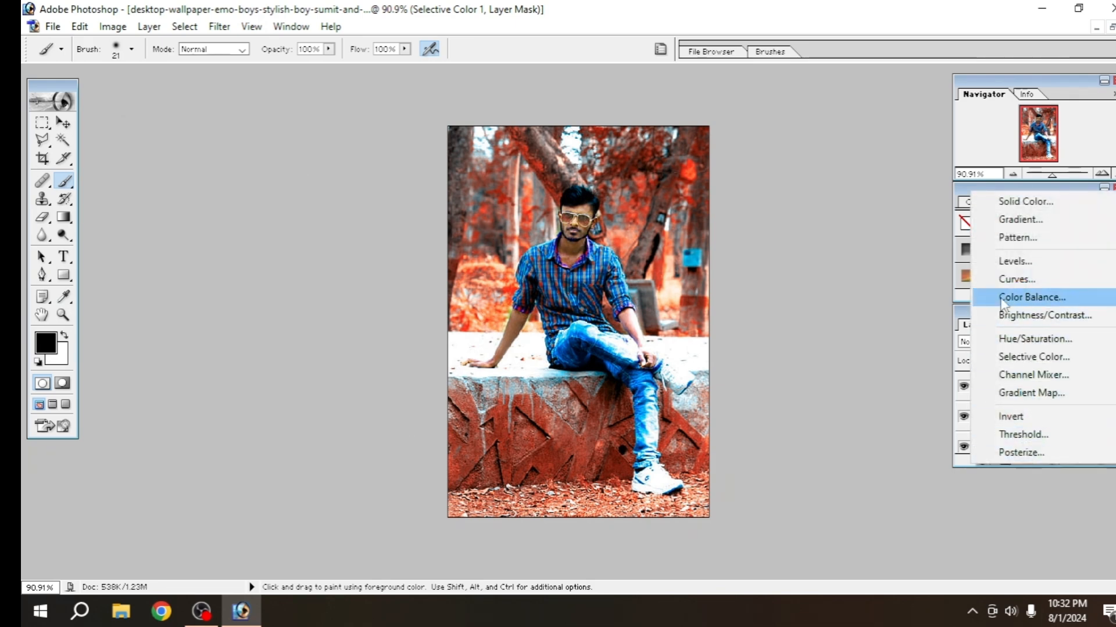
{"action": "left_click", "coordinate": [1021, 269]}
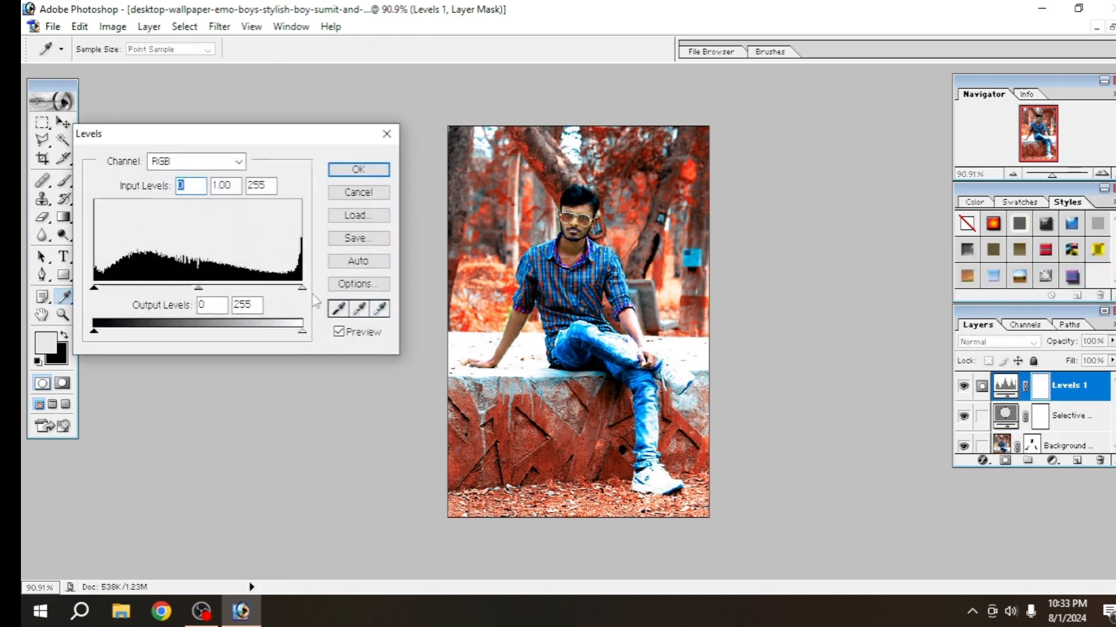
{"action": "mouse_move", "coordinate": [304, 289]}
{"action": "left_mouse_down"}
{"action": "mouse_move", "coordinate": [280, 289]}
{"action": "mouse_move", "coordinate": [292, 284]}
{"action": "left_mouse_up"}
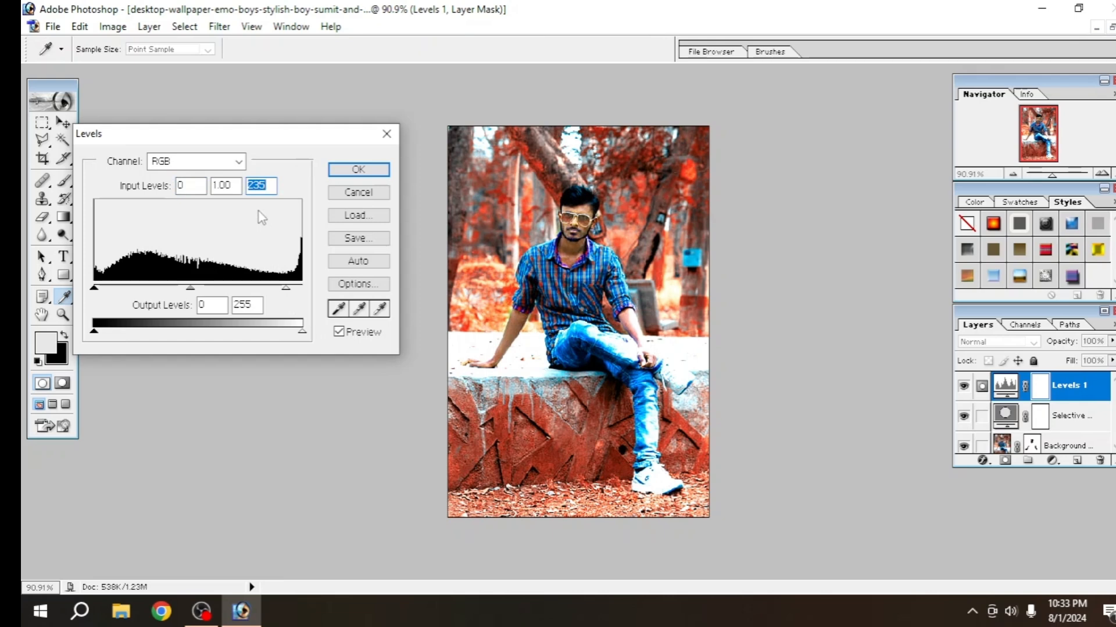
{"action": "left_click", "coordinate": [356, 170]}
{"action": "key", "text": "b"}
{"action": "key", "text": "x"}
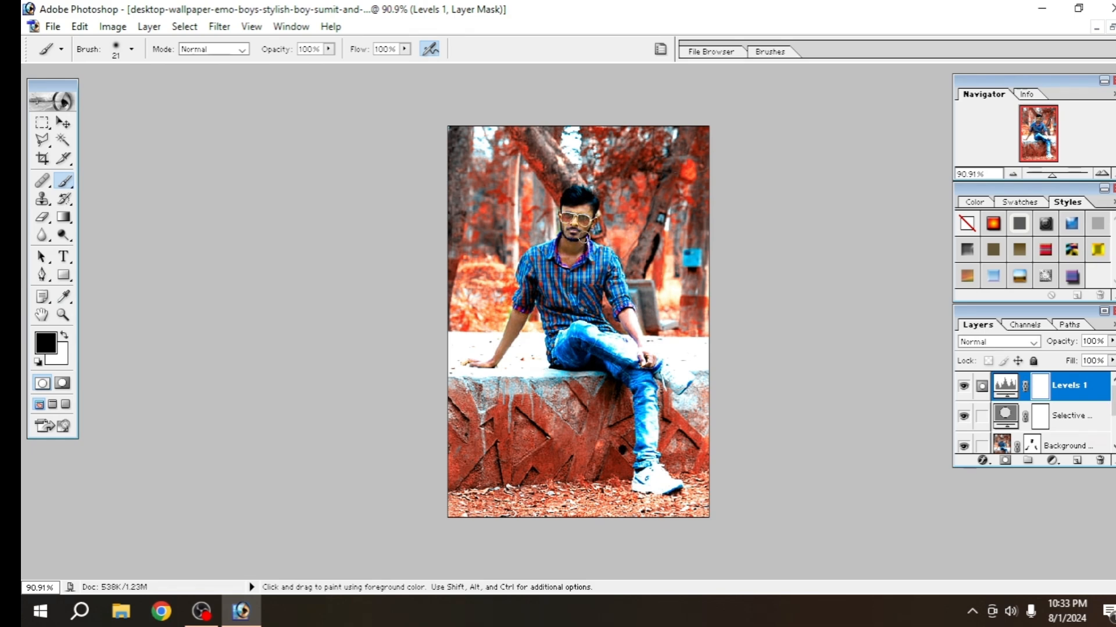
Add a second Selective Color adjustment layer with Cyan +100% and Magenta +100% for the Reds
{"action": "left_click", "coordinate": [1052, 462]}
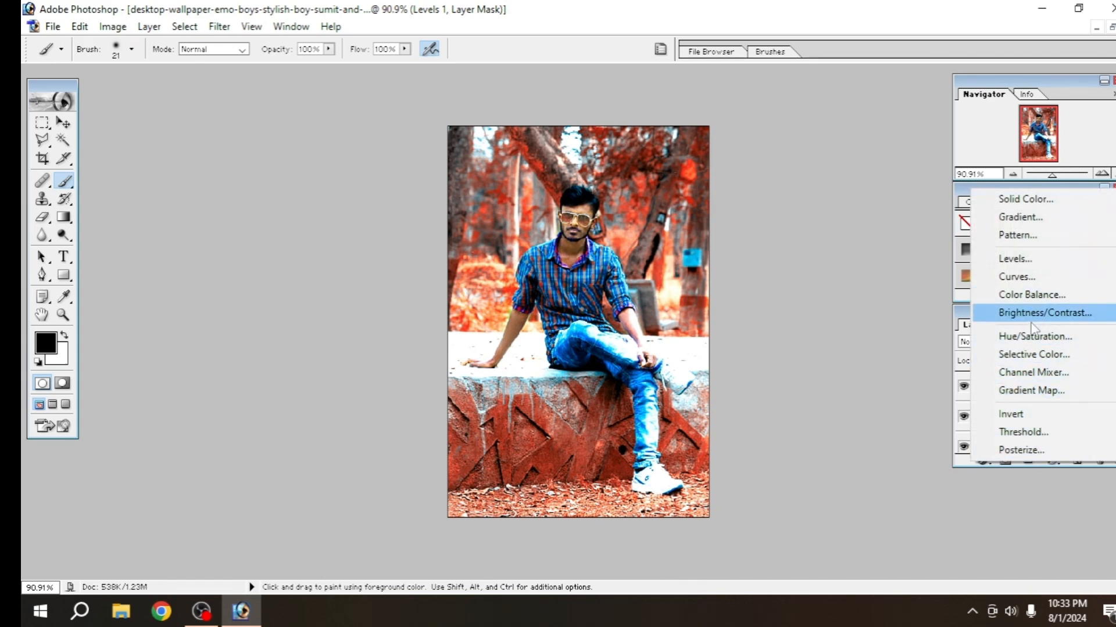
{"action": "left_click", "coordinate": [1029, 355]}
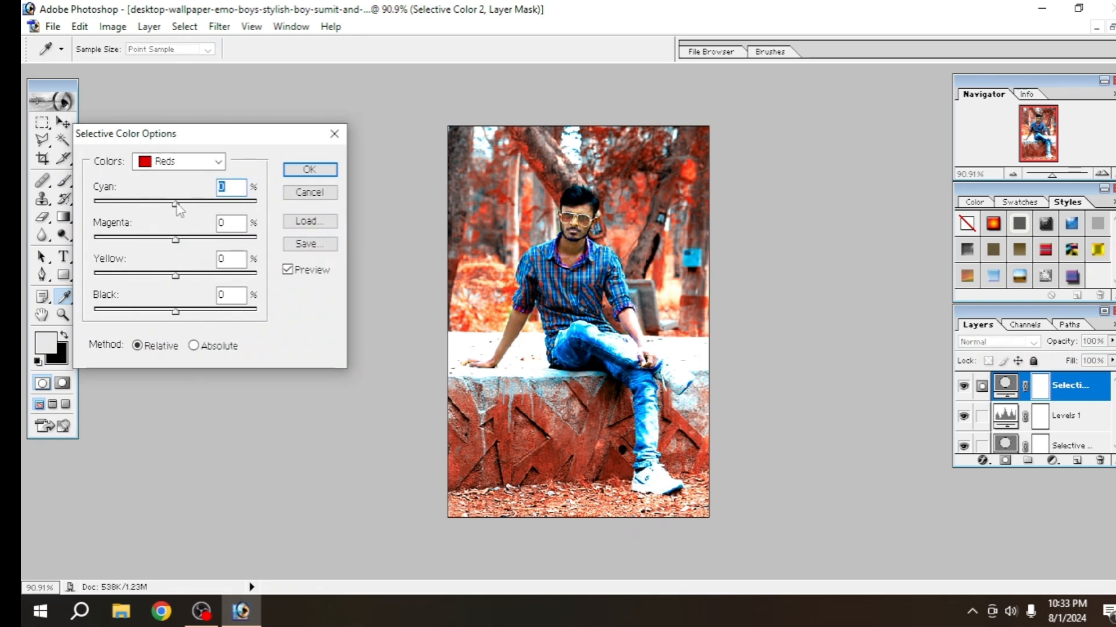
{"action": "left_click_drag", "start_coordinate": [176, 203], "coordinate": [266, 204]}
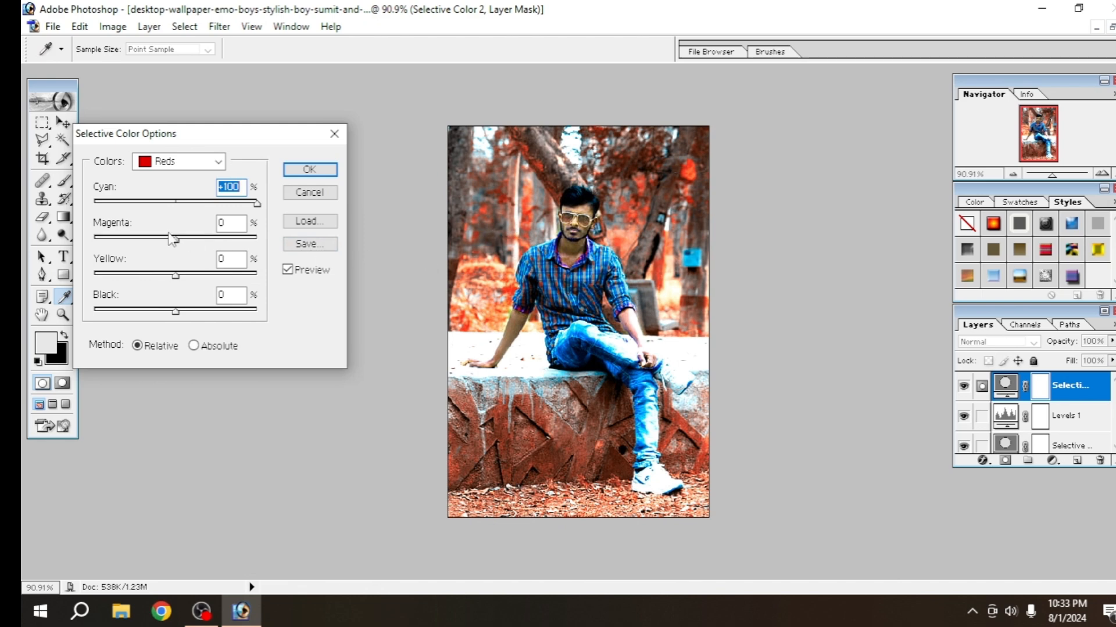
{"action": "left_click_drag", "start_coordinate": [175, 240], "coordinate": [272, 259]}
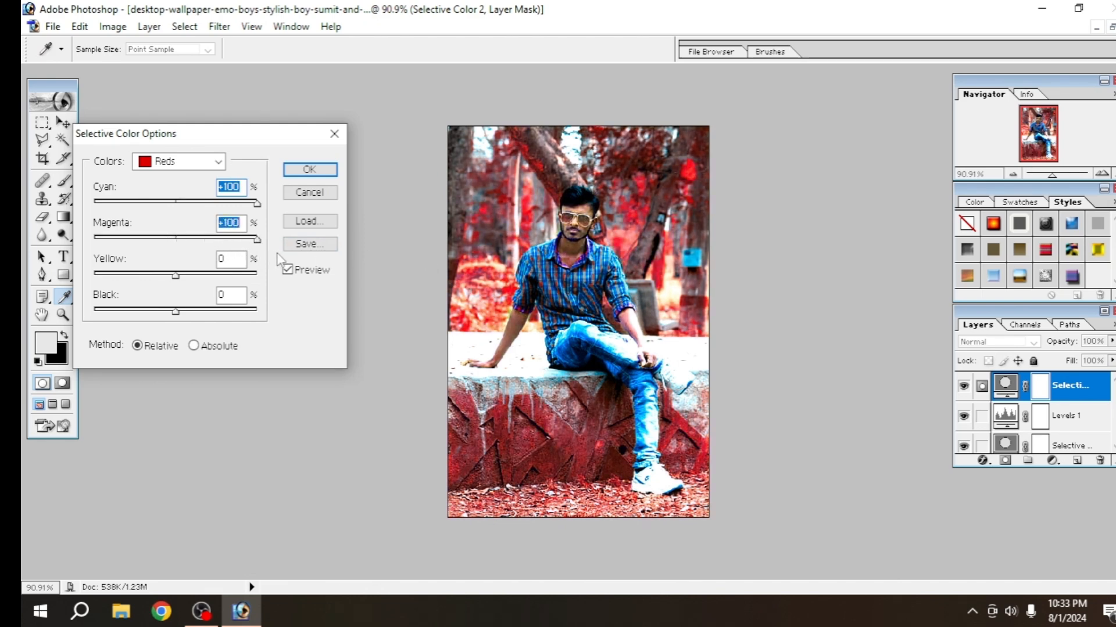
{"action": "left_click", "coordinate": [310, 169]}
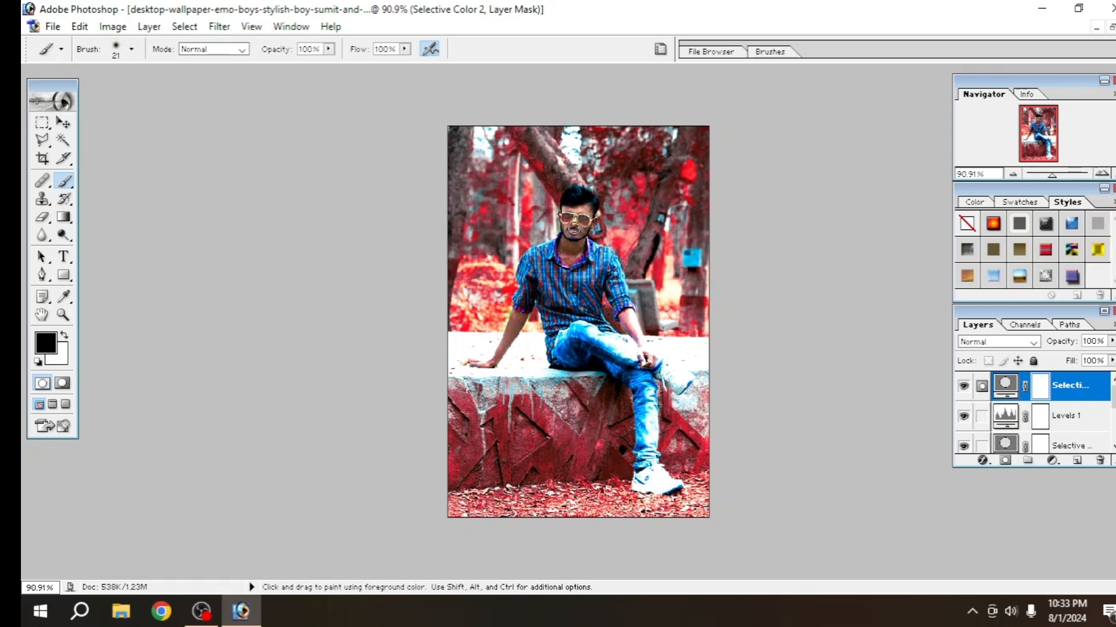
Add another mask to the second Selective Color layer and paint black on its layer mask over the man's face, neck and arms
{"action": "left_click", "coordinate": [1005, 461]}
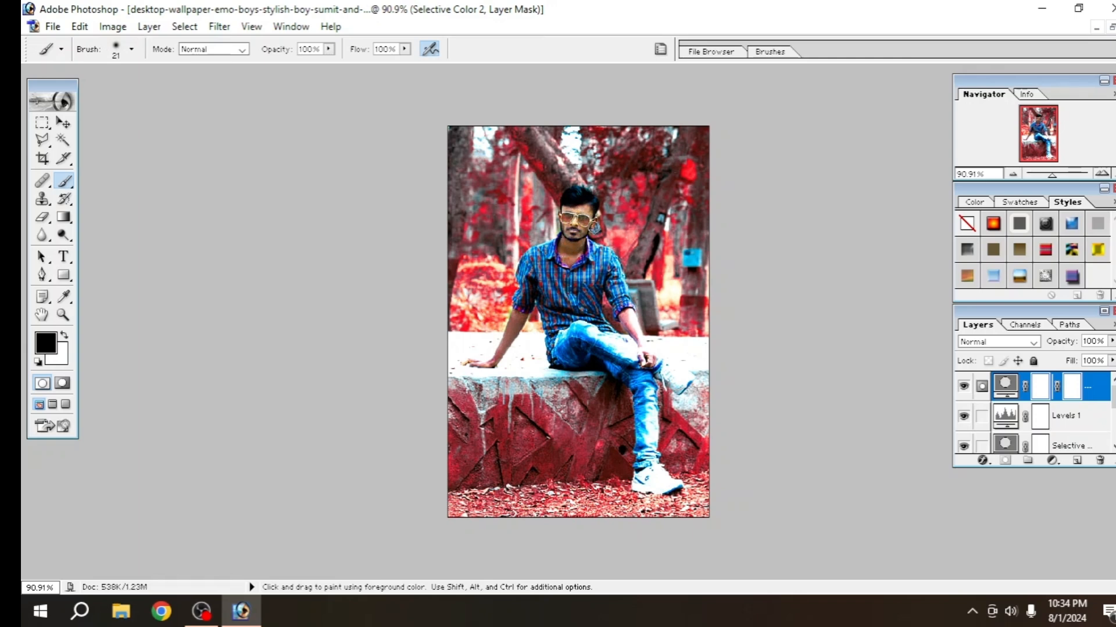
{"action": "left_click", "coordinate": [576, 247]}
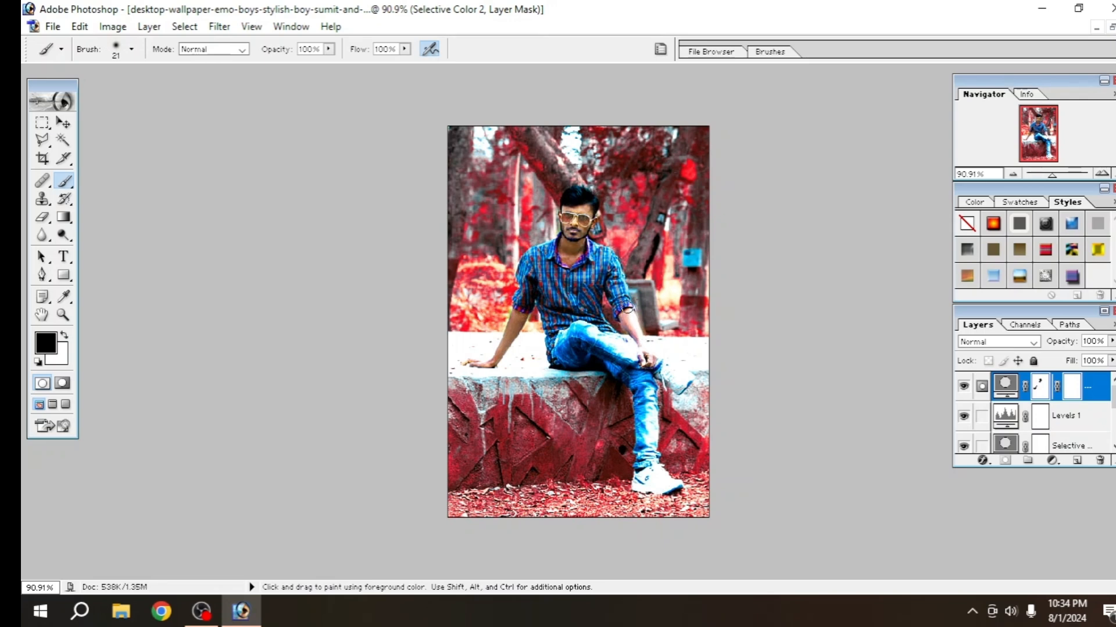
{"action": "left_click_drag", "start_coordinate": [627, 309], "coordinate": [625, 305]}
Add a Brightness/Contrast adjustment layer with Brightness +10 and Contrast +10
{"action": "left_click", "coordinate": [1051, 459]}
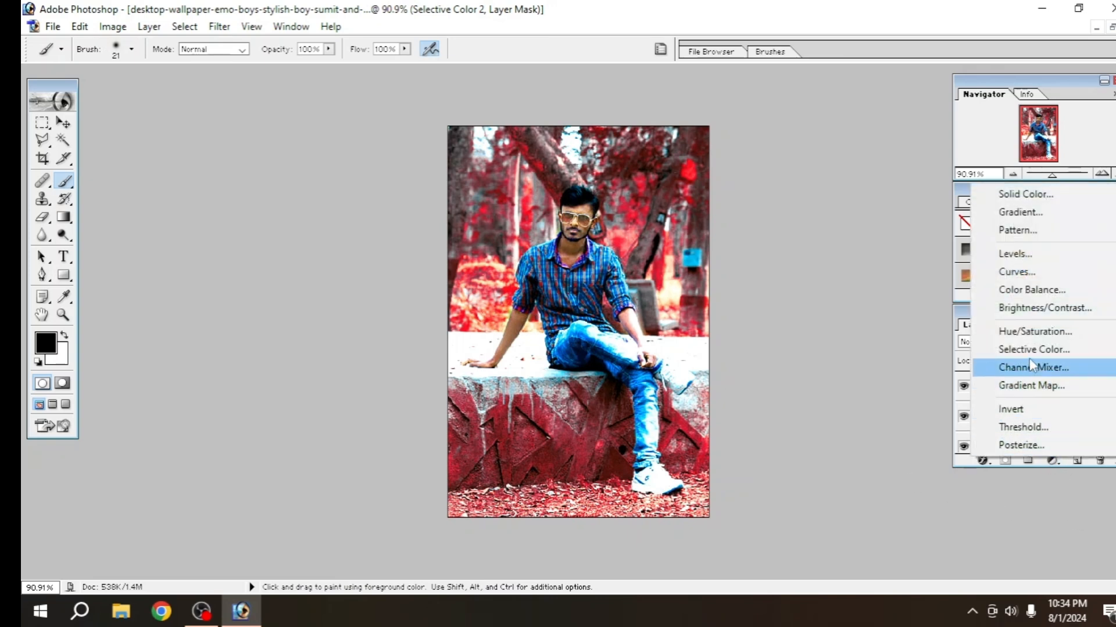
{"action": "left_click", "coordinate": [1033, 314]}
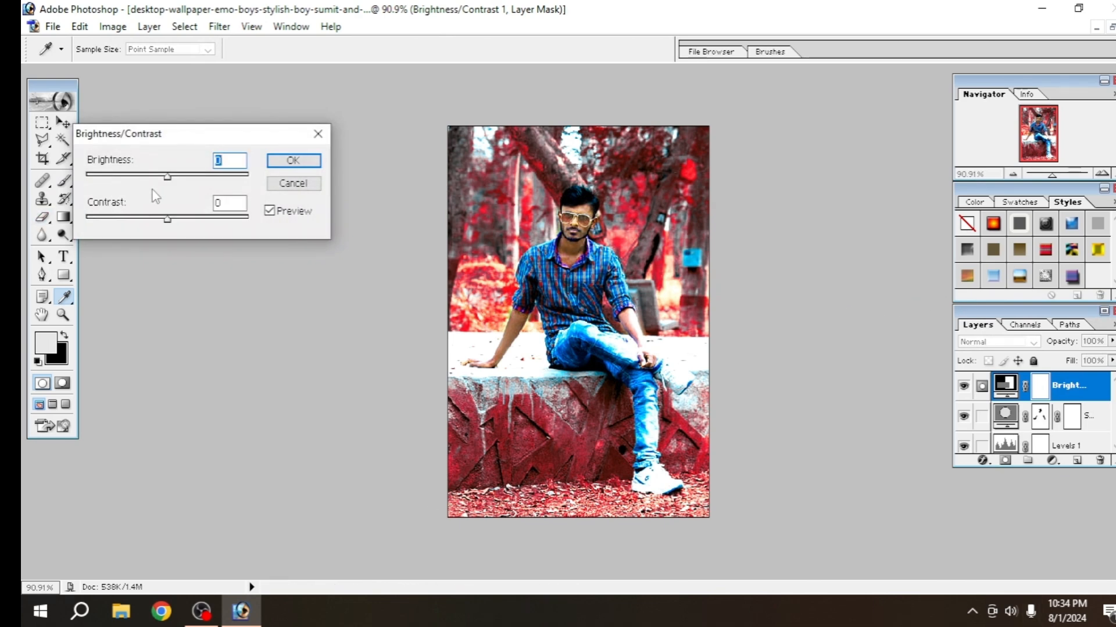
{"action": "left_click_drag", "start_coordinate": [167, 177], "coordinate": [177, 177]}
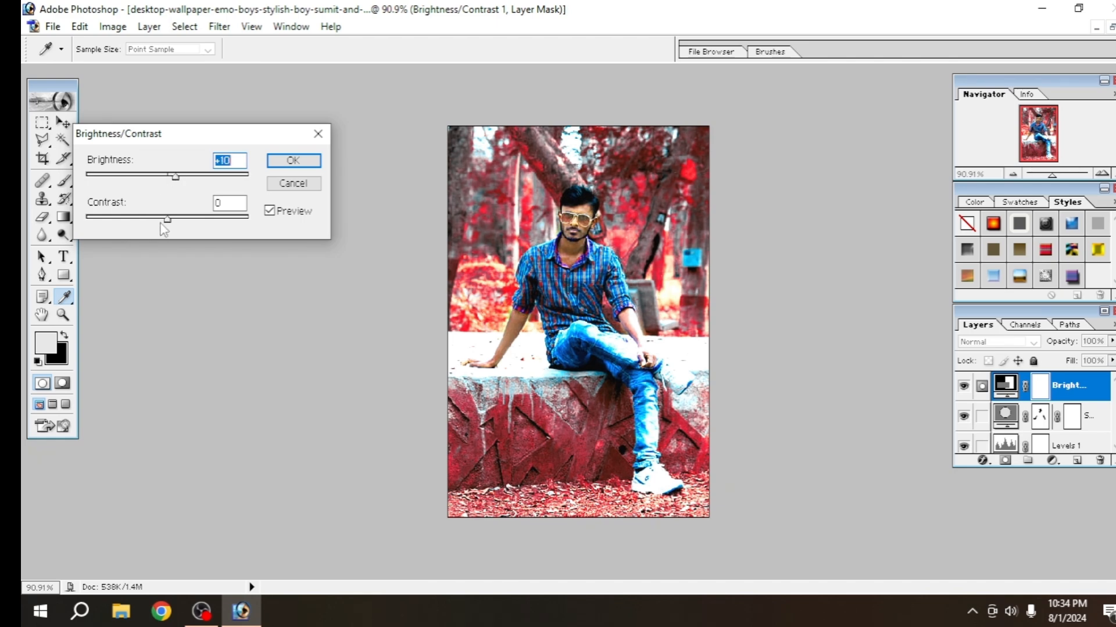
{"action": "left_click_drag", "start_coordinate": [164, 221], "coordinate": [174, 221]}
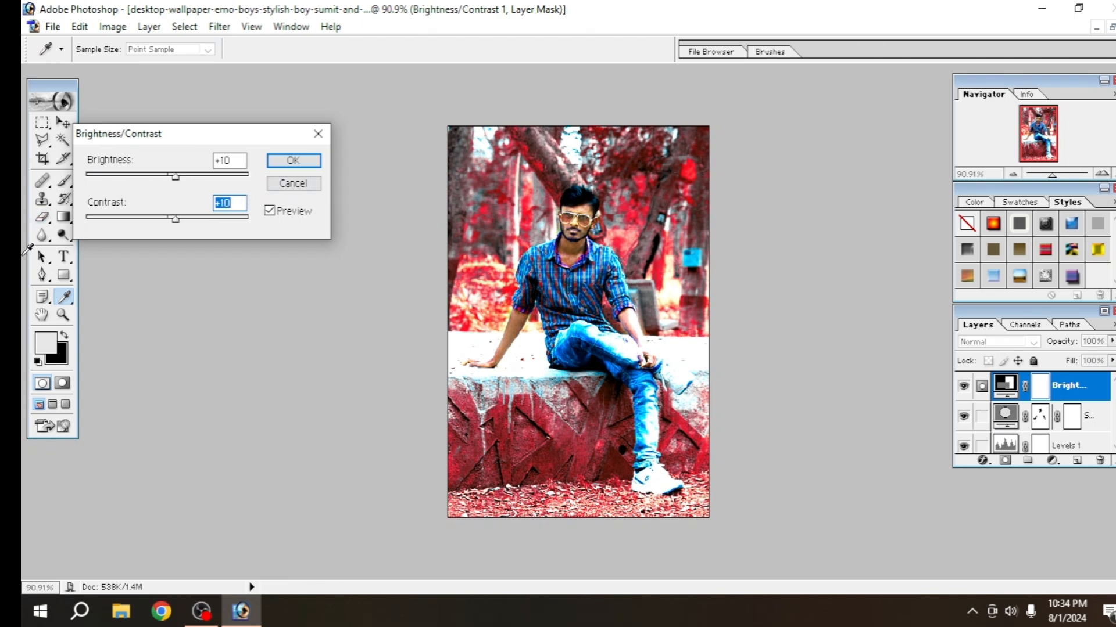
{"action": "left_click", "coordinate": [293, 160]}
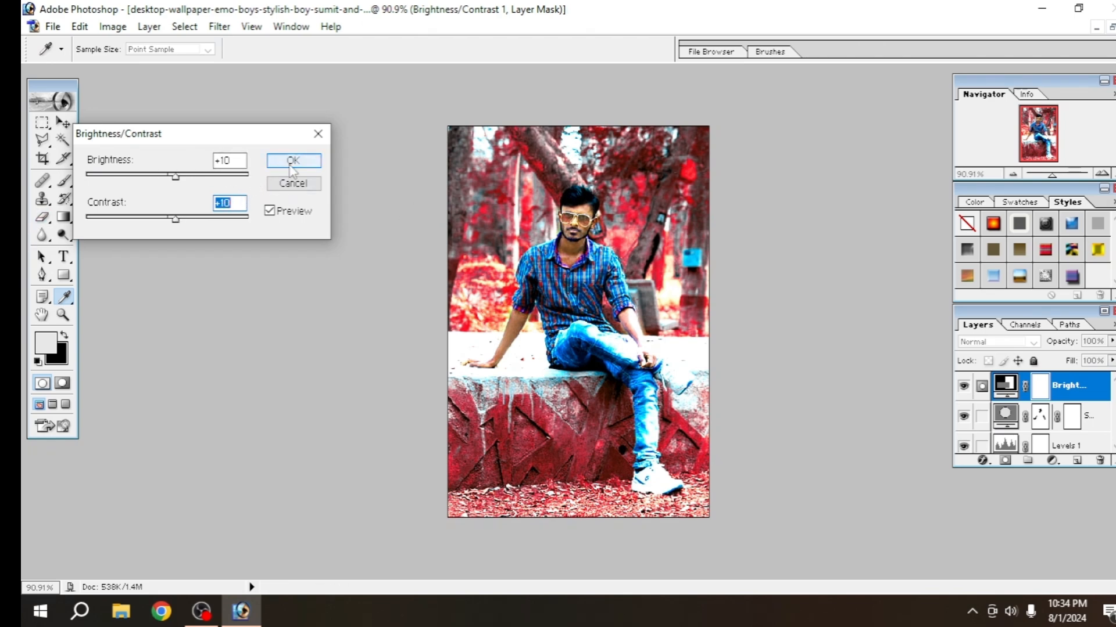
{"action": "key", "text": "b"}
{"action": "key", "text": "d"}
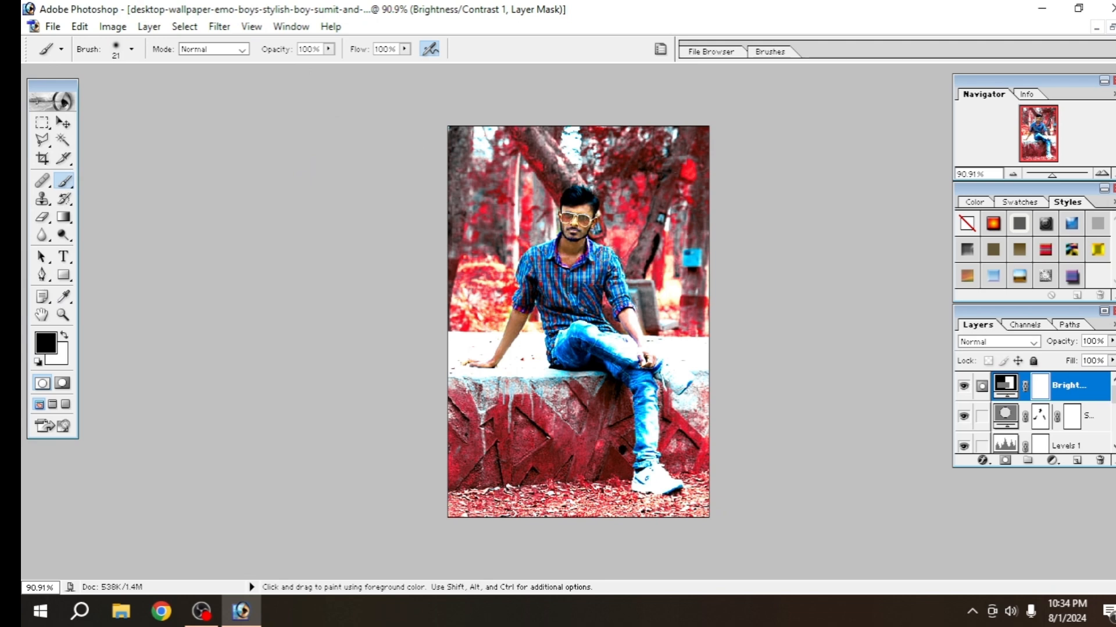